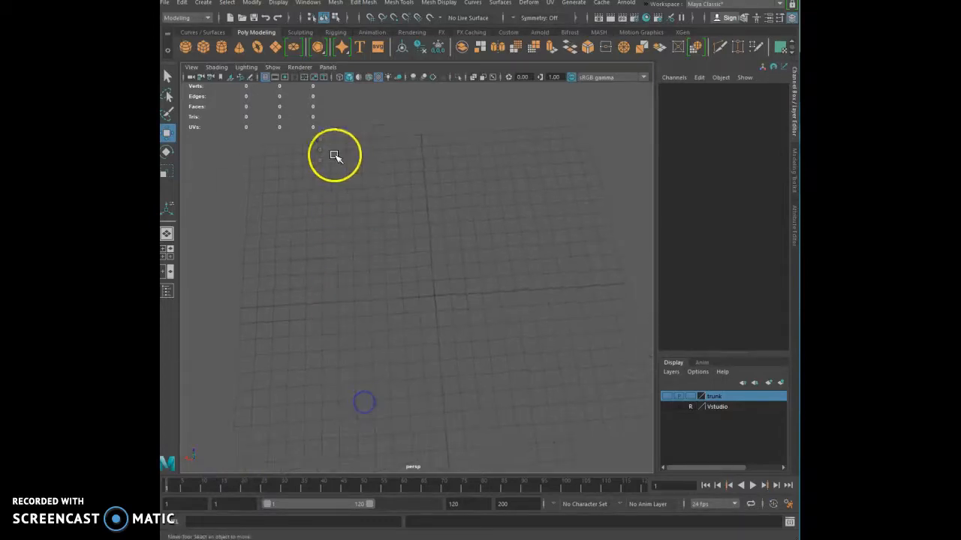
# Create a polygon plane with width 5.12 and height 10.24 near the grid's centre, and raise it to about 0.55 in Y.
pyautogui.click(274, 48)
pyautogui.moveTo(361, 214); pyautogui.dragTo(529, 409)
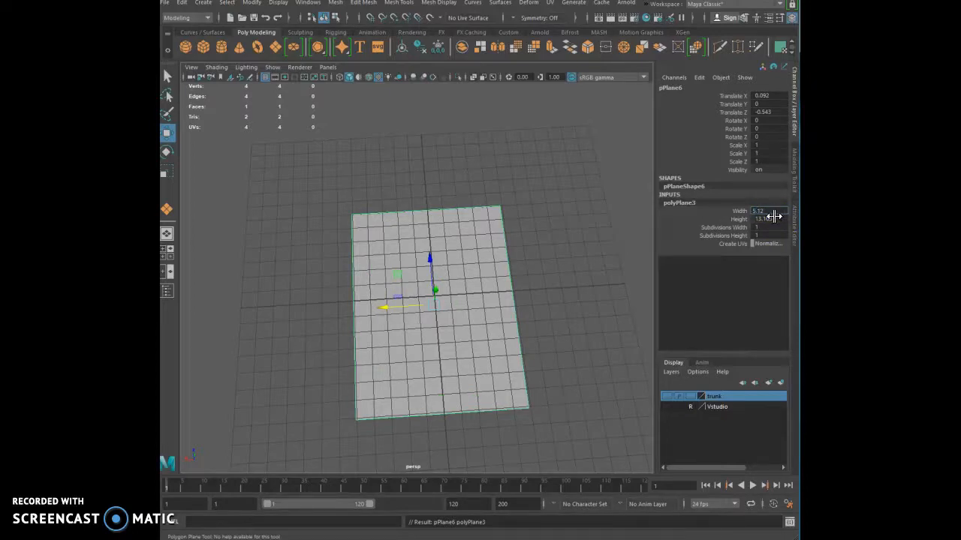
pyautogui.click(774, 218)
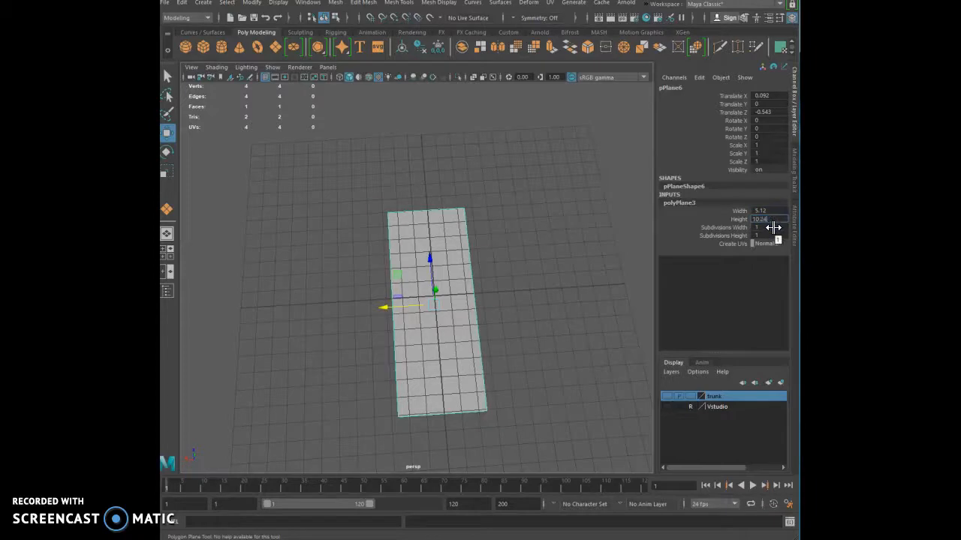
pyautogui.press('Return')
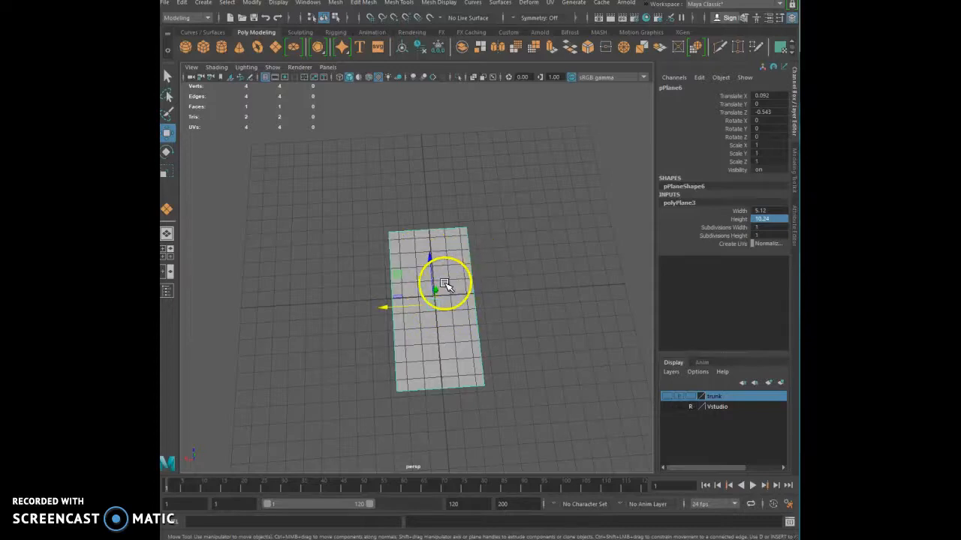
pyautogui.moveTo(435, 287); pyautogui.dragTo(437, 289)
# Assign a new Lambert material to the plane and load leaf-512-1024.png as a file texture on its colour.
pyautogui.rightClick(444, 249)
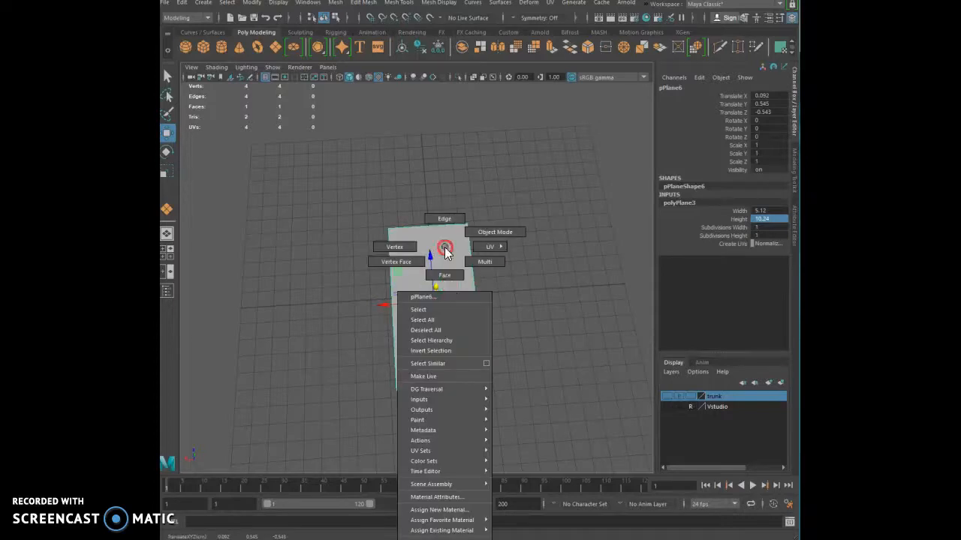
pyautogui.moveTo(467, 520)
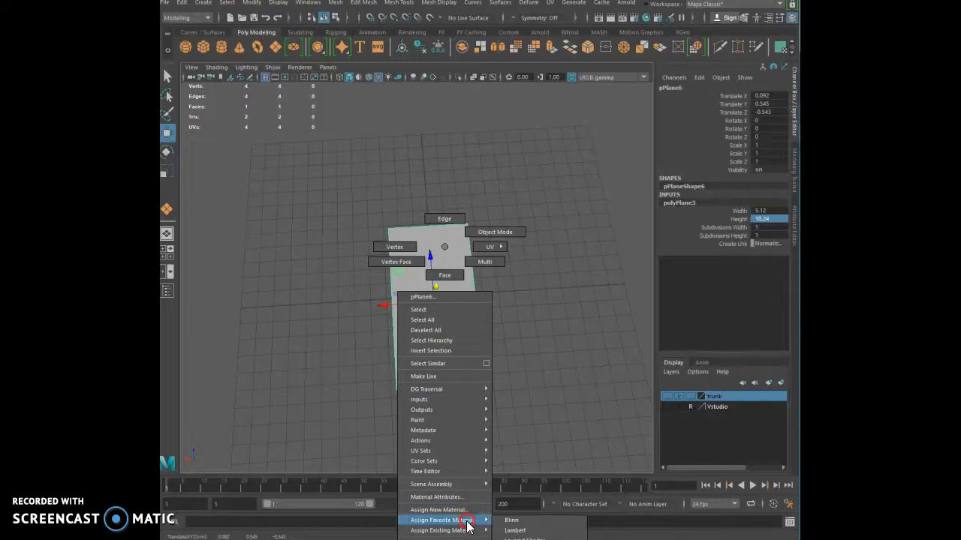
pyautogui.click(527, 532)
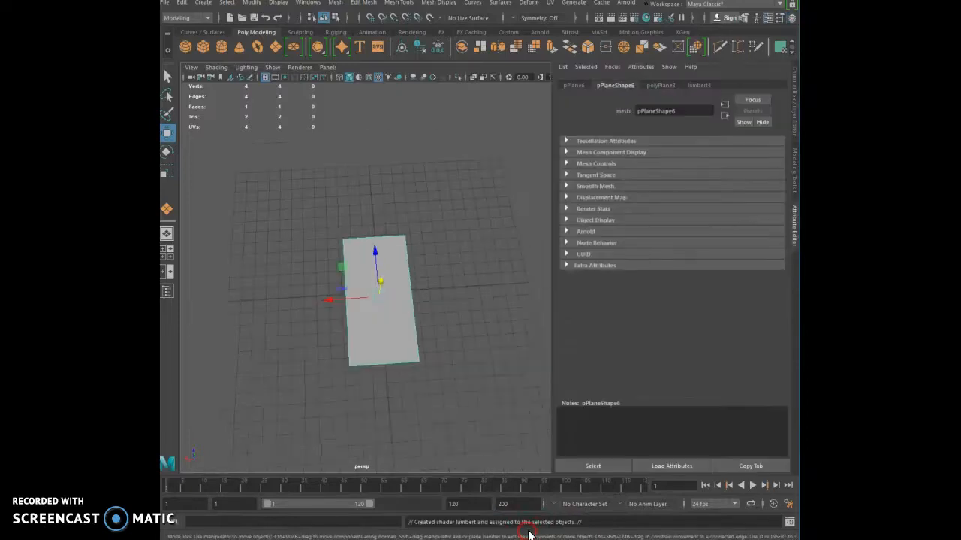
pyautogui.click(695, 85)
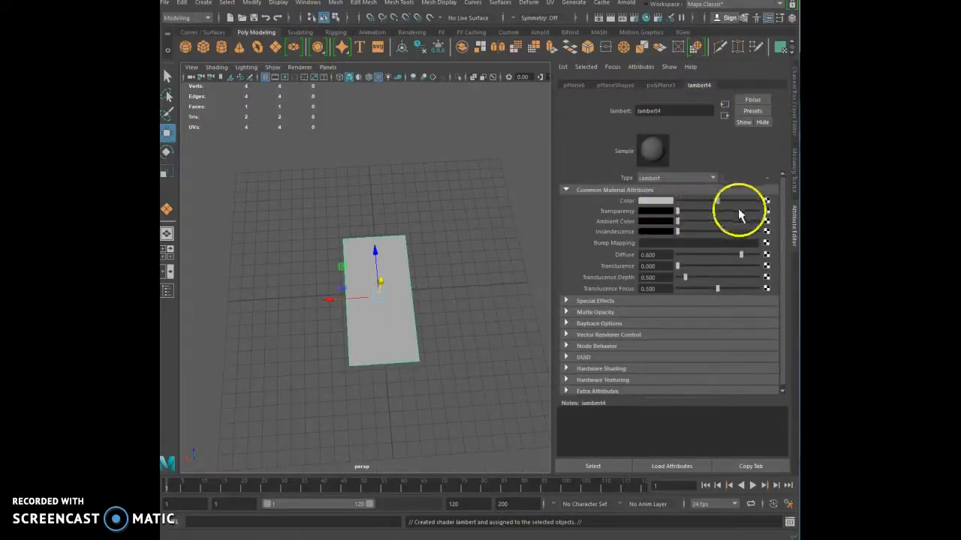
pyautogui.click(766, 202)
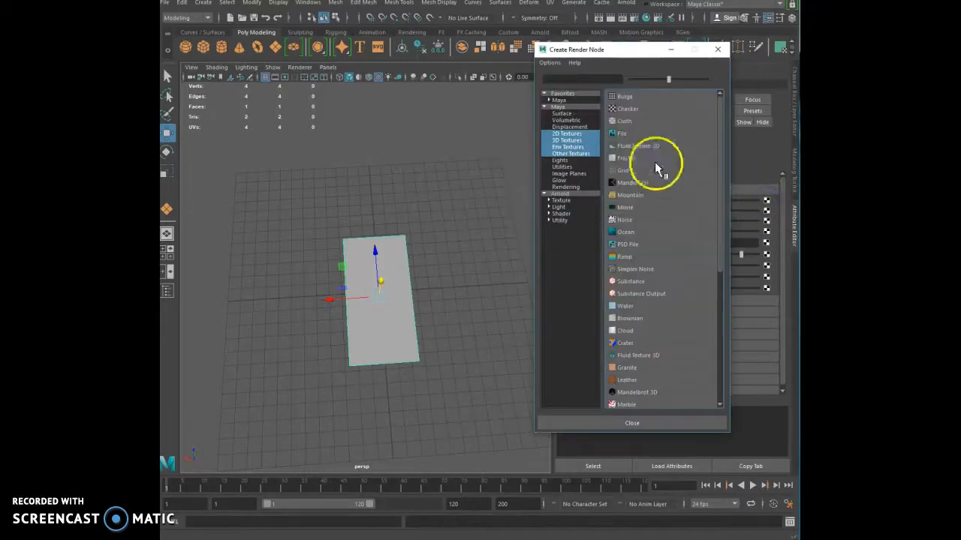
pyautogui.click(653, 133)
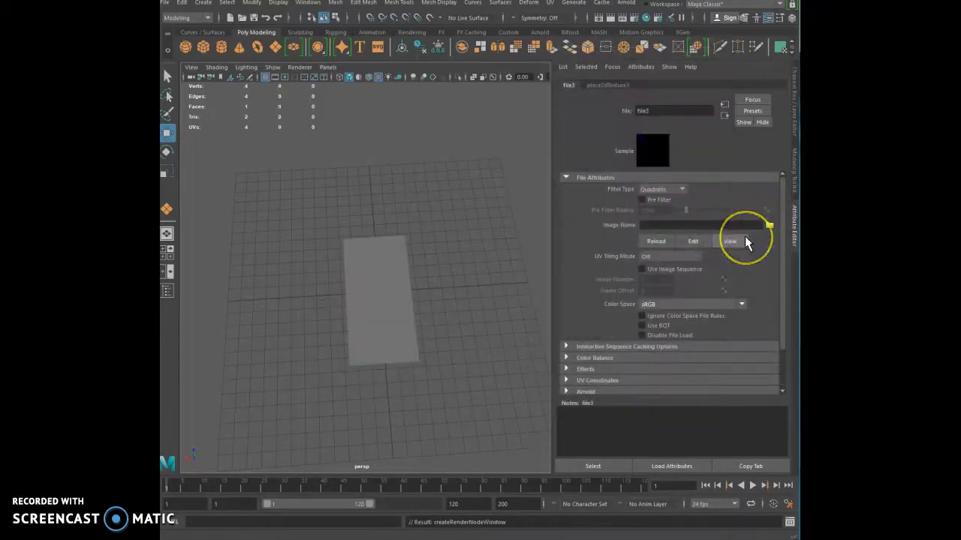
pyautogui.click(768, 224)
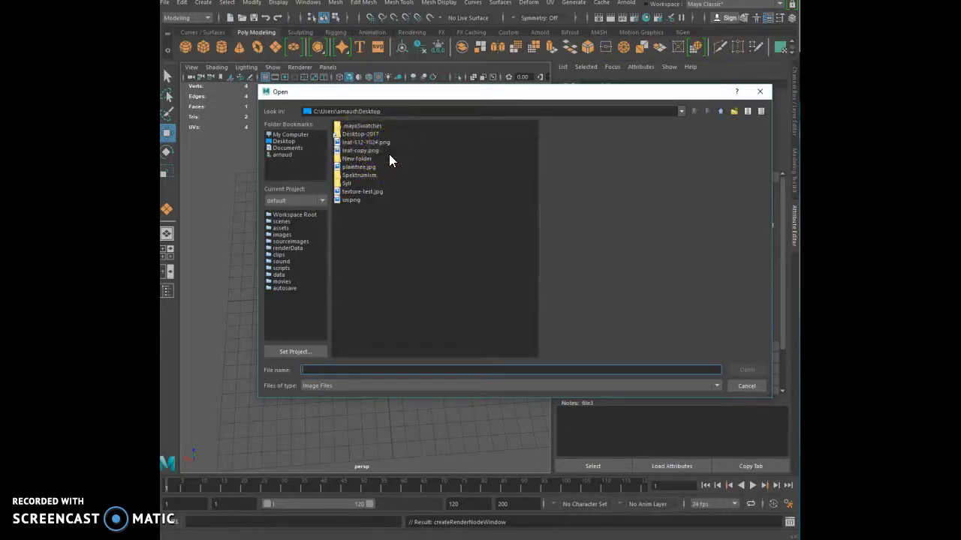
pyautogui.click(367, 142)
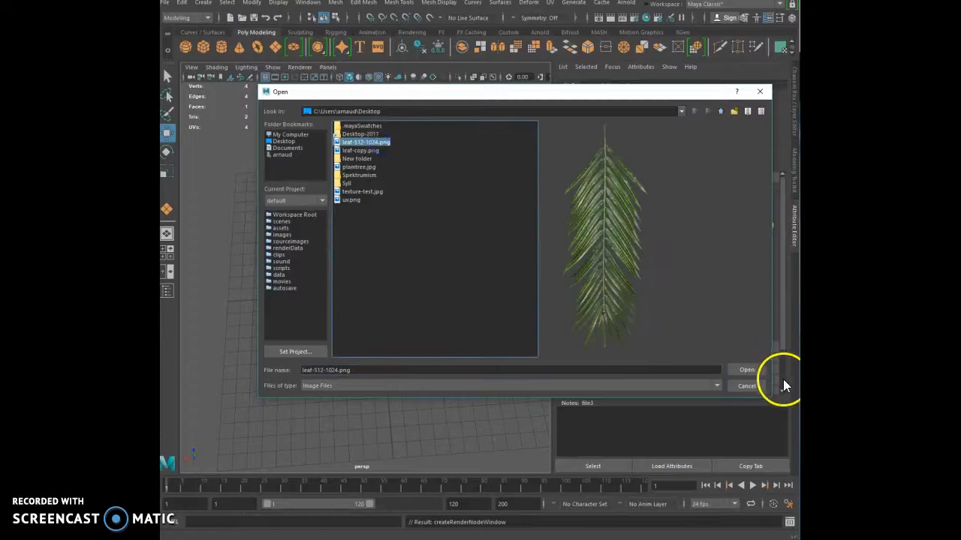
pyautogui.click(746, 370)
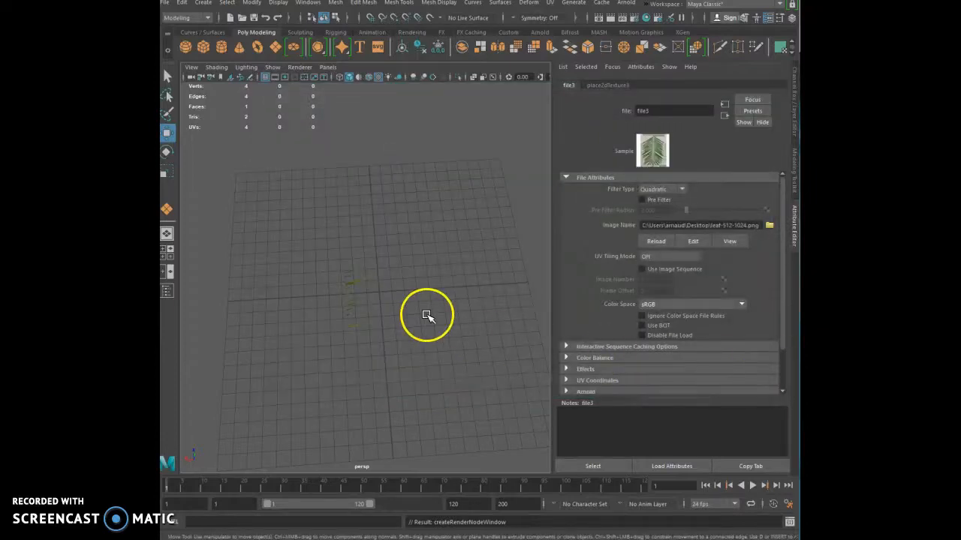
# Apply planar UV mapping to the plane, fitted to the bounding box and projected from the Y axis.
pyautogui.click(369, 306)
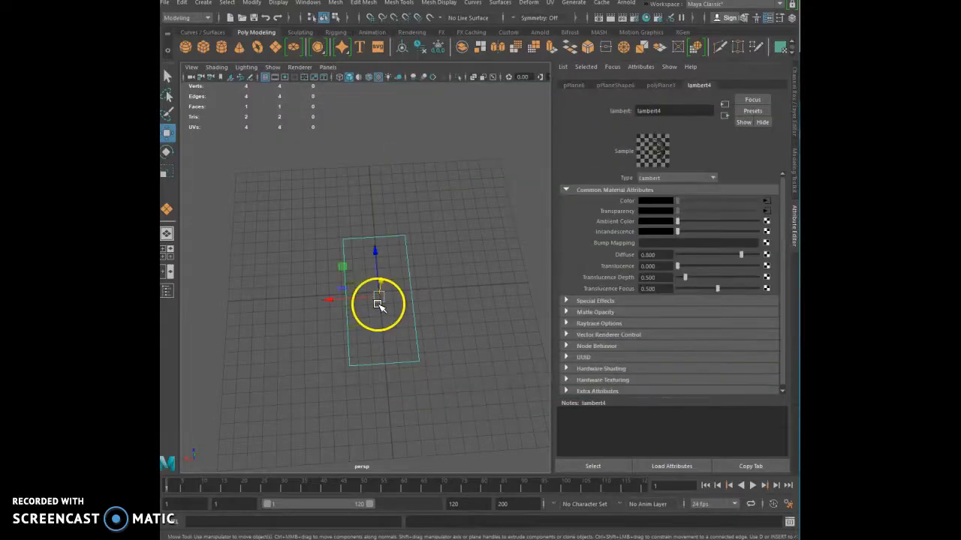
pyautogui.keyDown('alt'); pyautogui.moveTo(420, 266); pyautogui.dragTo(497, 242); pyautogui.keyUp('alt')
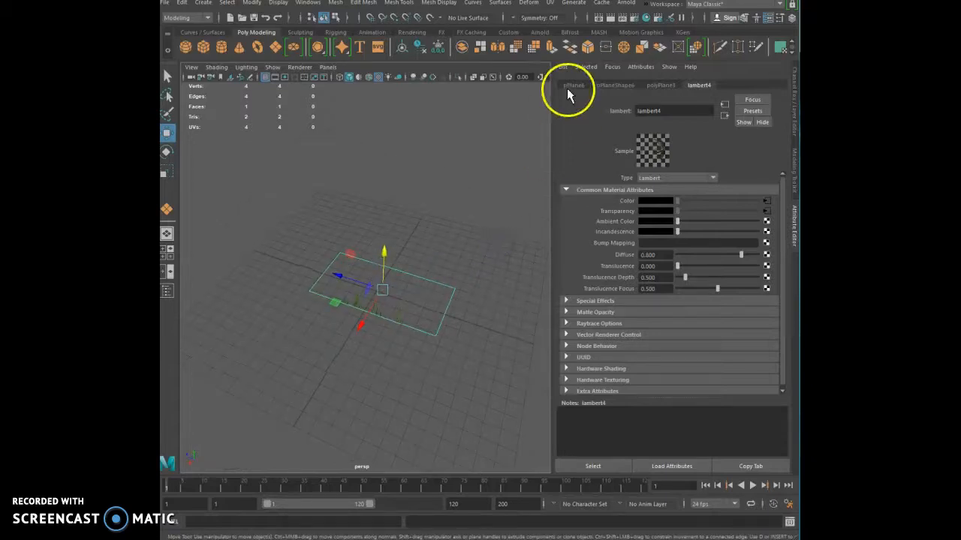
pyautogui.click(550, 3)
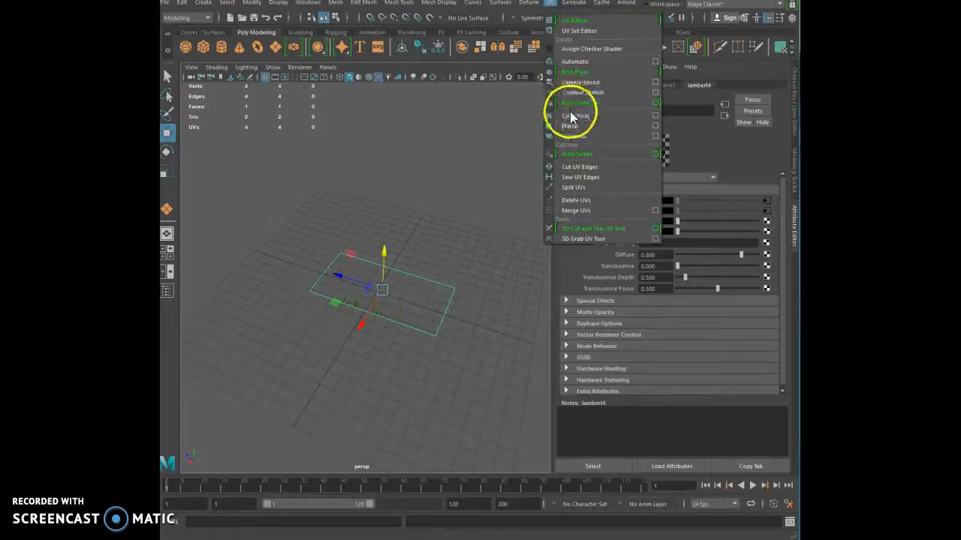
pyautogui.click(655, 125)
pyautogui.click(562, 119)
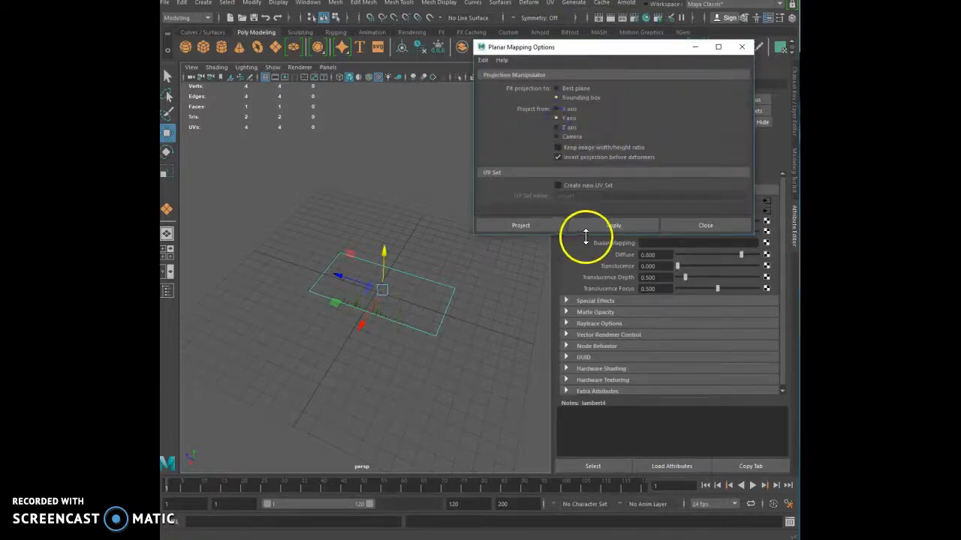
pyautogui.click(607, 226)
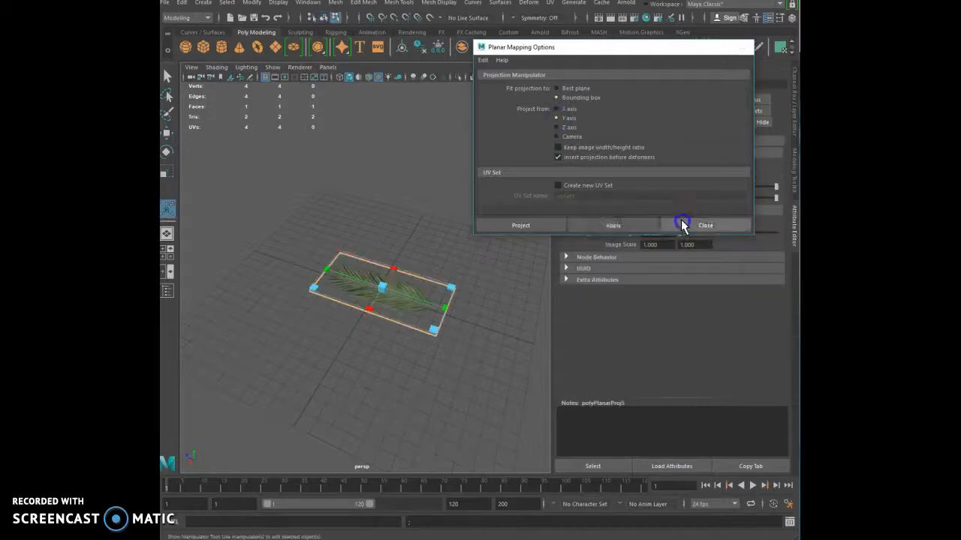
pyautogui.click(682, 223)
# Examine the leaf texture on the plane up close and from several angles.
pyautogui.keyDown('alt'); pyautogui.moveTo(498, 224); pyautogui.dragTo(440, 204); pyautogui.keyUp('alt')
pyautogui.scroll(4, 442, 258)
pyautogui.scroll(2, 442, 258)
pyautogui.click(465, 228)
pyautogui.scroll(2, 439, 204)
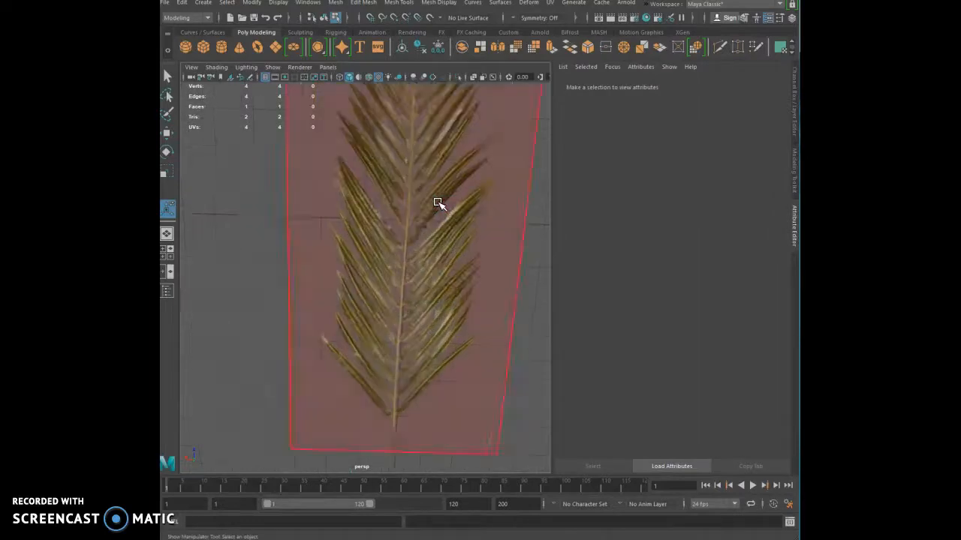
pyautogui.scroll(3, 438, 203)
pyautogui.rightClick(218, 211)
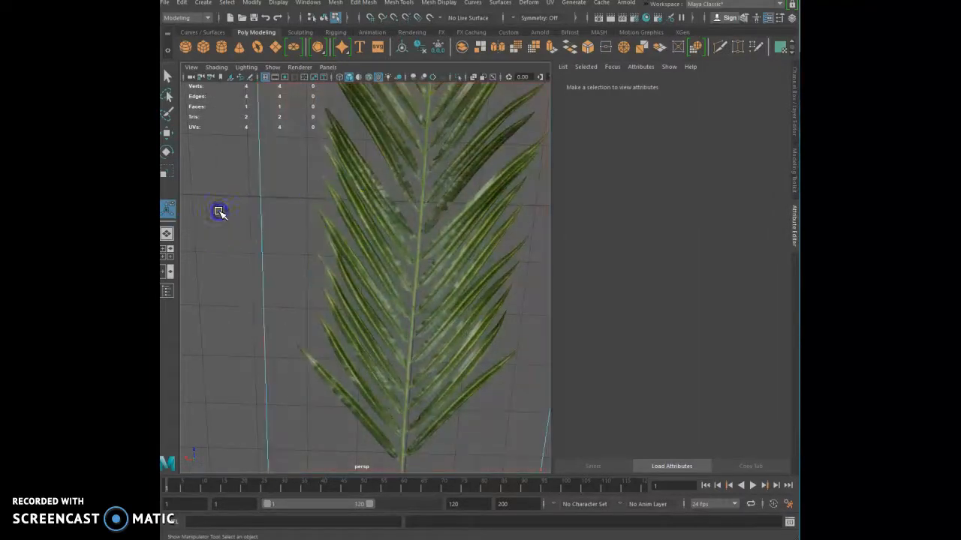
pyautogui.keyDown('alt'); pyautogui.moveTo(369, 279); pyautogui.dragTo(388, 225); pyautogui.keyUp('alt')
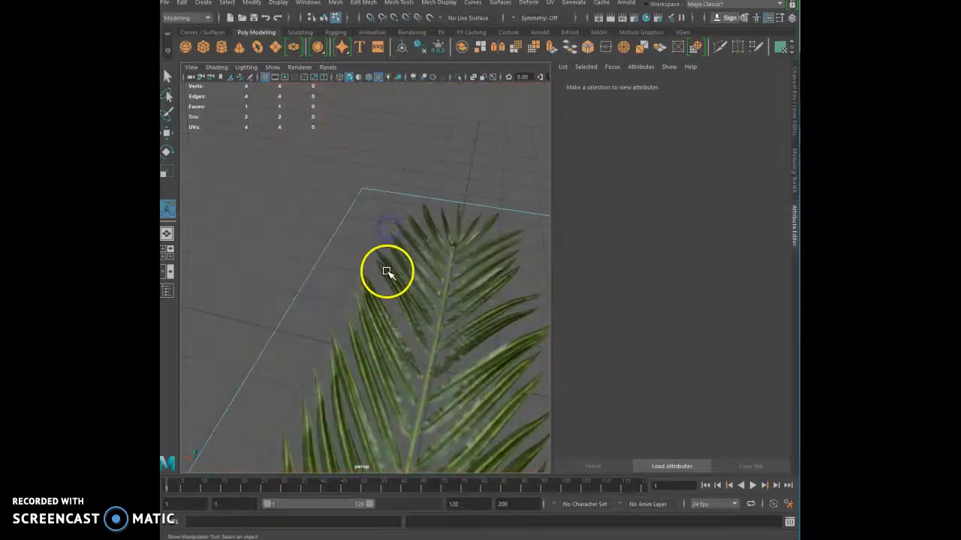
pyautogui.keyDown('alt'); pyautogui.moveTo(387, 272); pyautogui.dragTo(390, 306); pyautogui.keyUp('alt')
pyautogui.moveTo(436, 279); pyautogui.dragTo(445, 267, button='right')
pyautogui.scroll(-5, 425, 289)
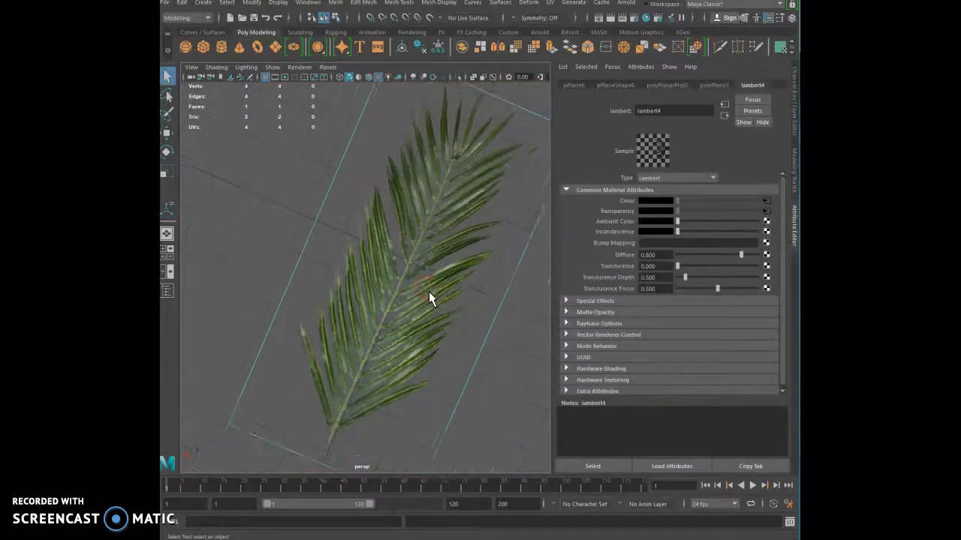
pyautogui.keyDown('alt'); pyautogui.moveTo(387, 294); pyautogui.dragTo(369, 290); pyautogui.keyUp('alt')
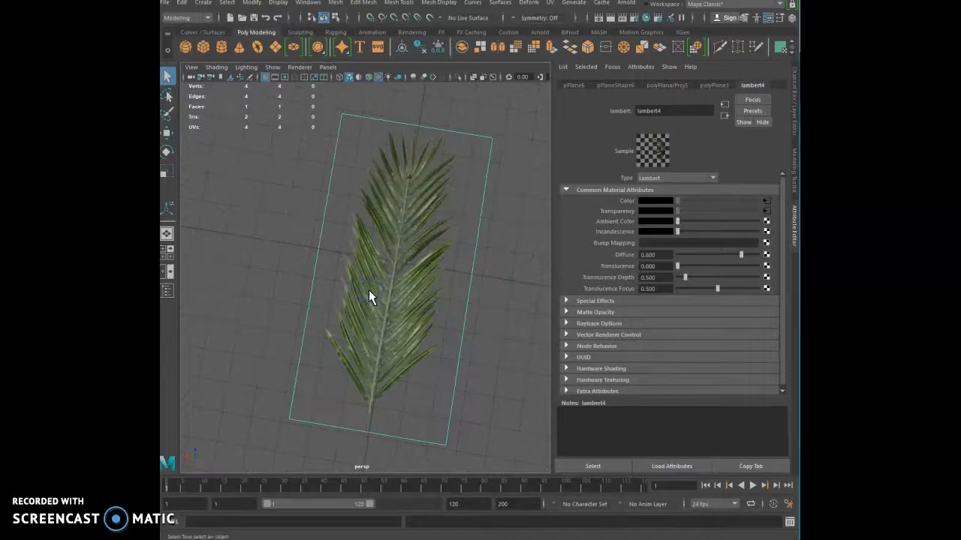
pyautogui.scroll(-2, 382, 291)
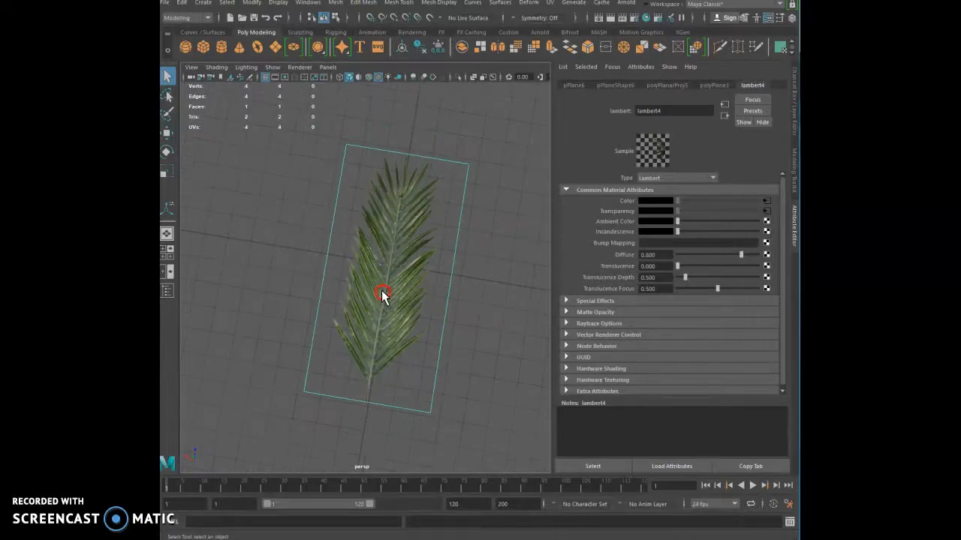
pyautogui.moveTo(384, 294)
pyautogui.keyDown('alt'); pyautogui.mouseDown()
pyautogui.moveTo(257, 236)
pyautogui.moveTo(286, 304)
pyautogui.moveTo(390, 286)
pyautogui.moveTo(338, 281)
pyautogui.moveTo(397, 272)
pyautogui.moveTo(387, 286)
pyautogui.mouseUp(); pyautogui.keyUp('alt')
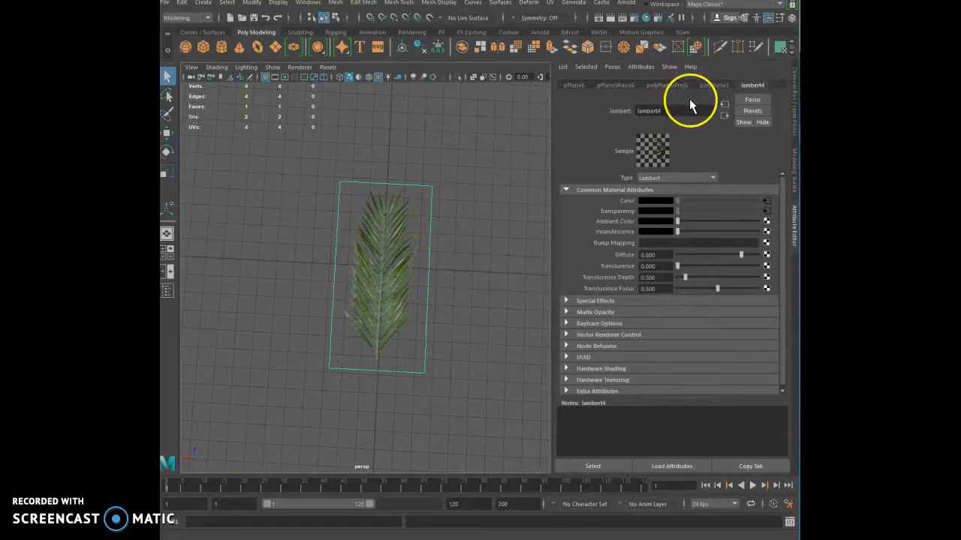
# Set the leaf plane's subdivisions to 2 in width and 3 in height.
pyautogui.click(714, 84)
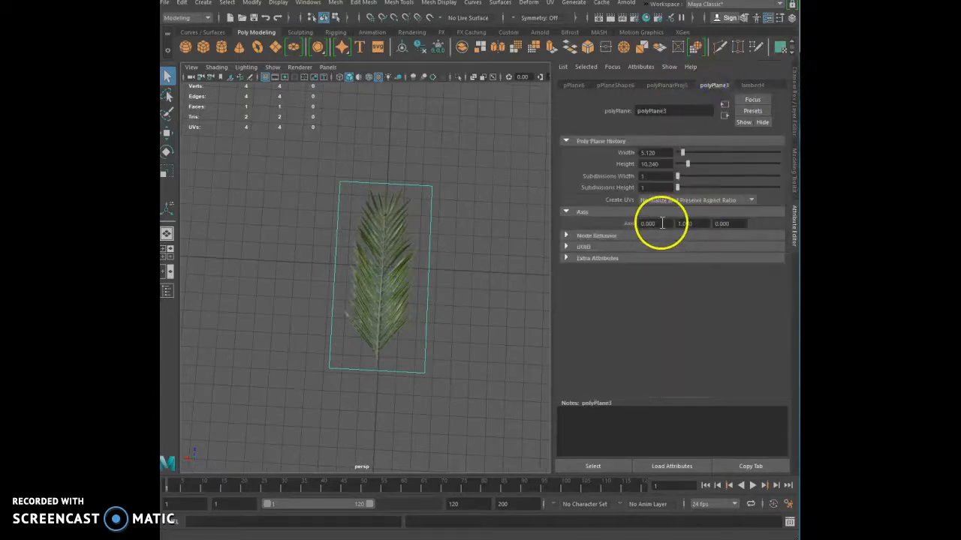
pyautogui.click(608, 87)
pyautogui.click(574, 87)
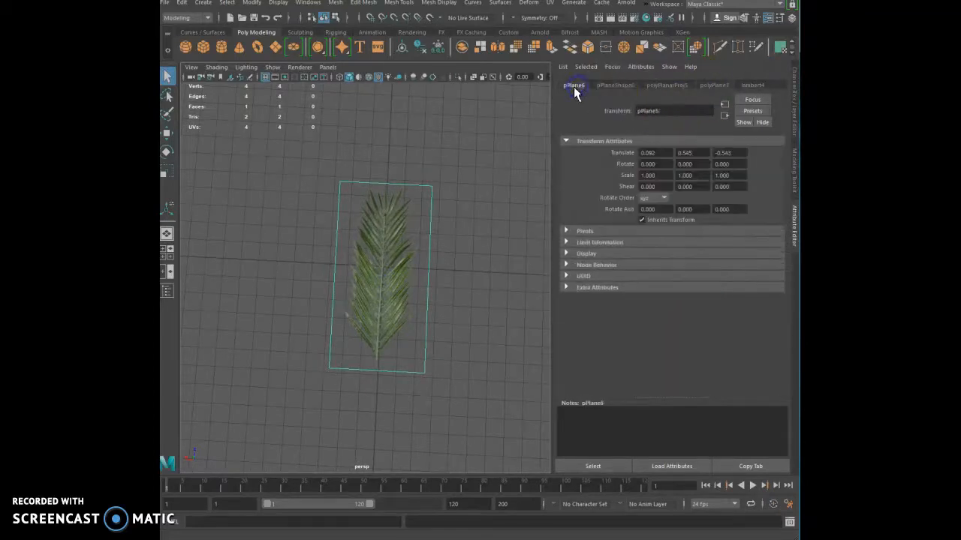
pyautogui.click(794, 77)
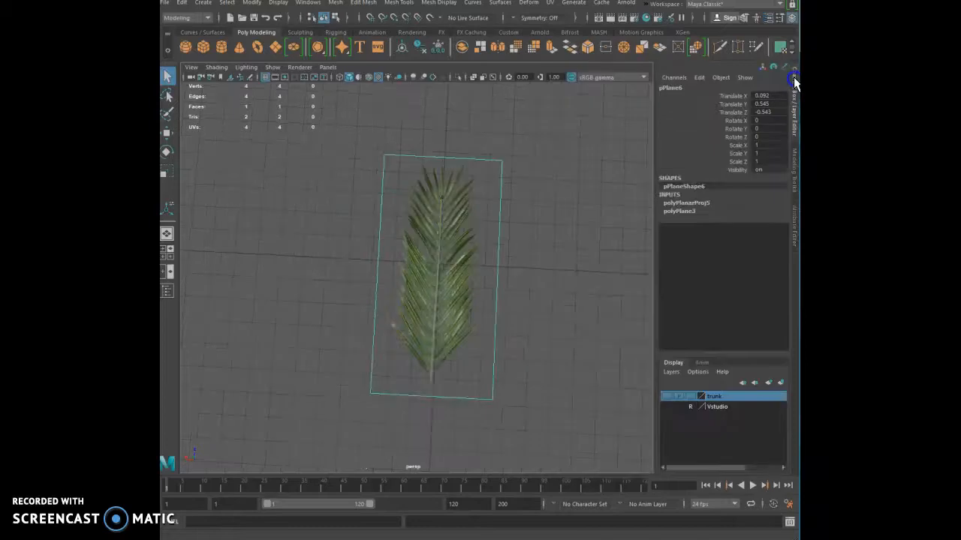
pyautogui.click(685, 212)
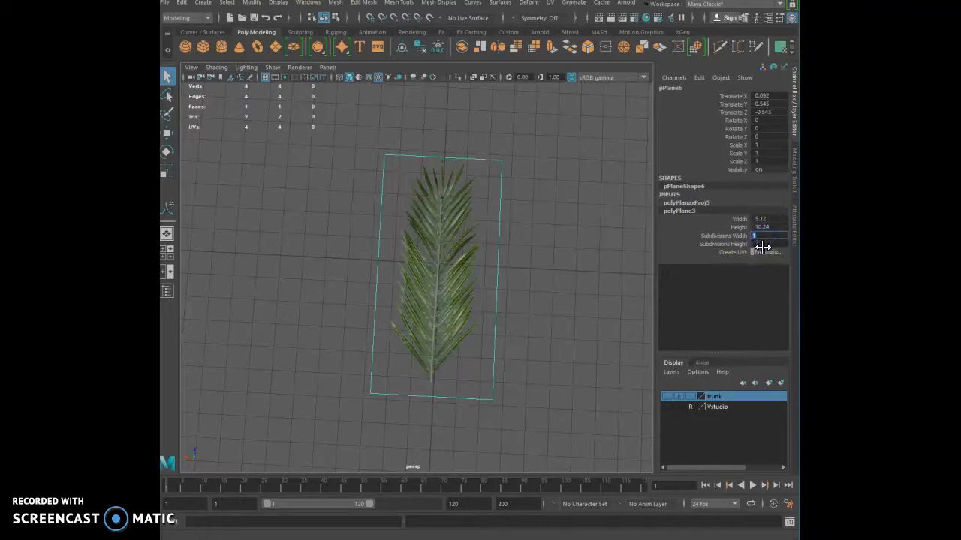
pyautogui.write('2')
pyautogui.press('Return')
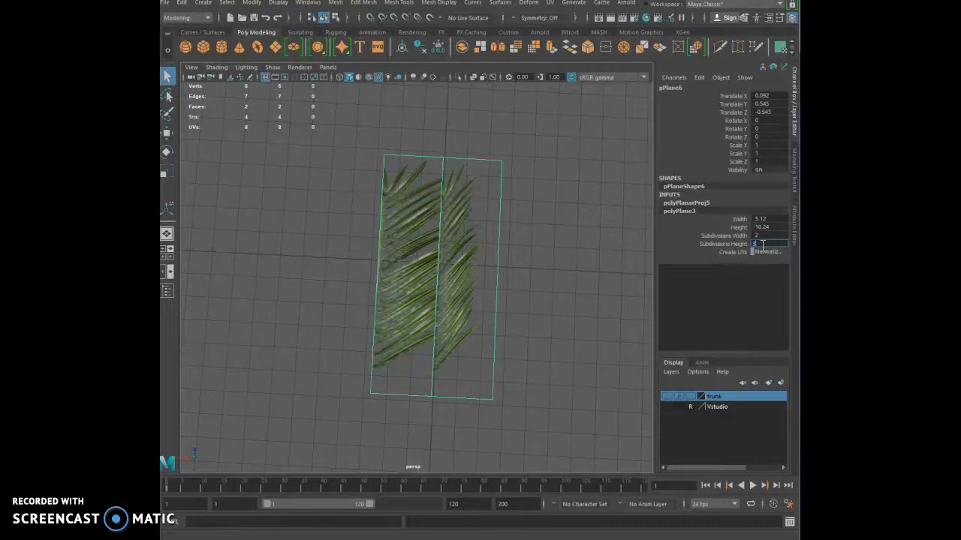
pyautogui.press('Return')
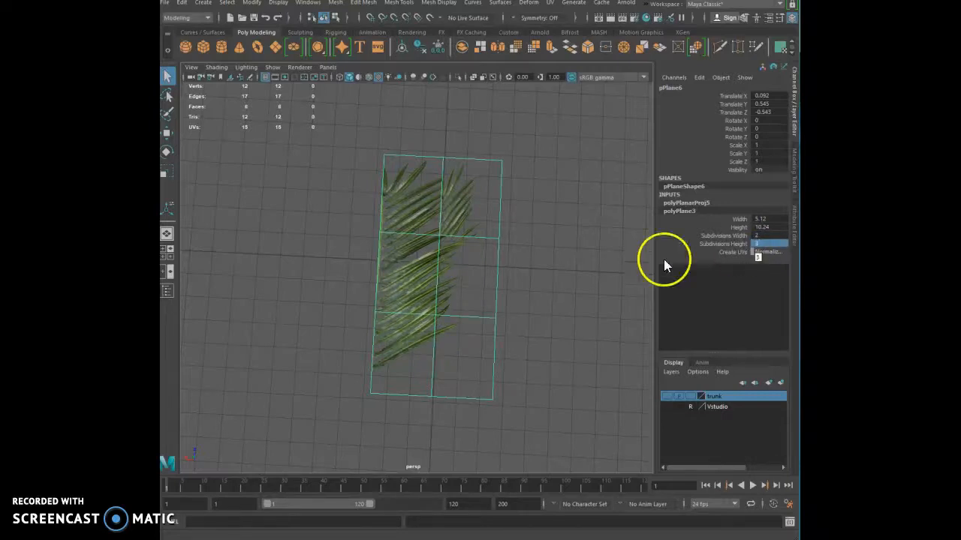
# Lower the vertices along both long edges of the leaf plane so its centre line forms a ridge.
pyautogui.keyDown('alt'); pyautogui.moveTo(533, 260); pyautogui.dragTo(426, 208); pyautogui.keyUp('alt')
pyautogui.rightClick(523, 322)
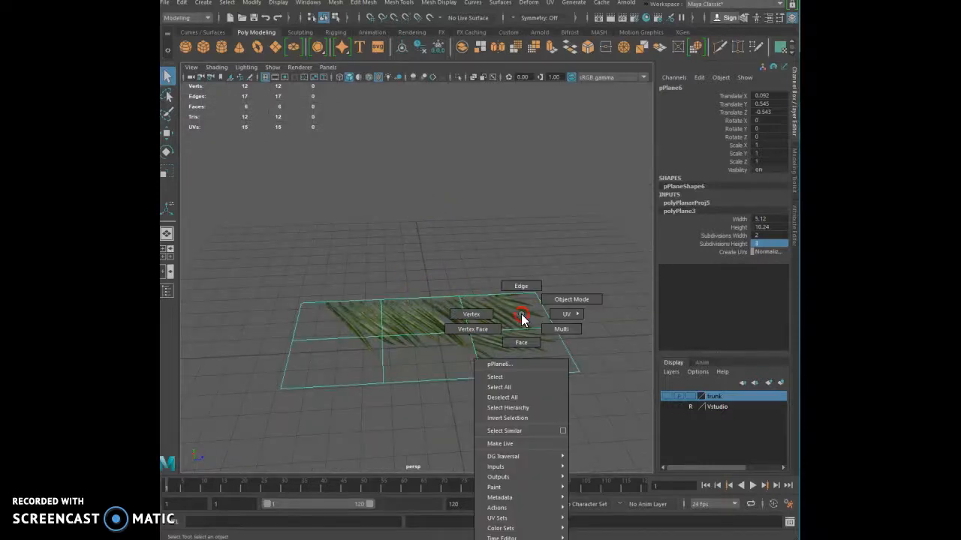
pyautogui.click(485, 315)
pyautogui.keyDown('alt'); pyautogui.moveTo(541, 293); pyautogui.dragTo(585, 268); pyautogui.keyUp('alt')
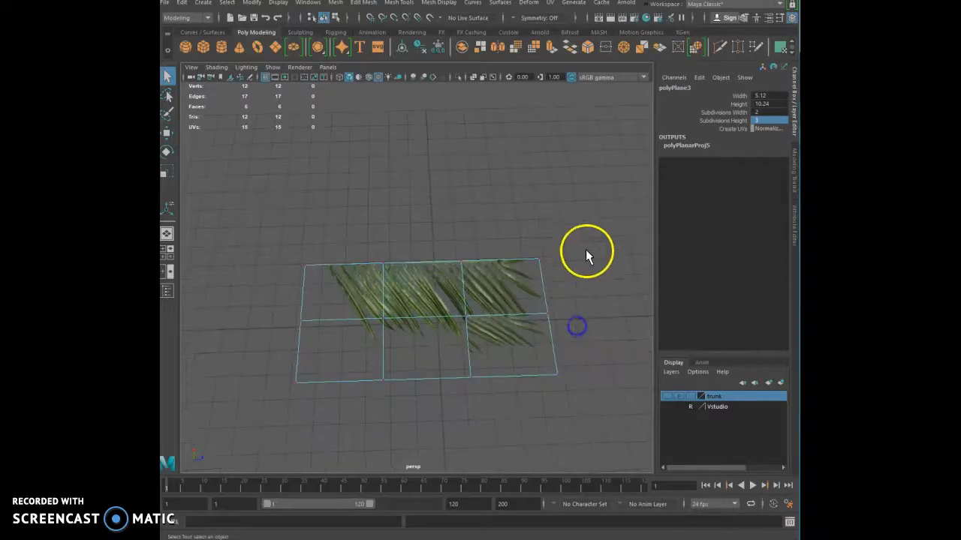
pyautogui.moveTo(516, 272); pyautogui.dragTo(517, 272)
pyautogui.moveTo(591, 415); pyautogui.dragTo(532, 358)
pyautogui.moveTo(250, 220); pyautogui.dragTo(582, 276)
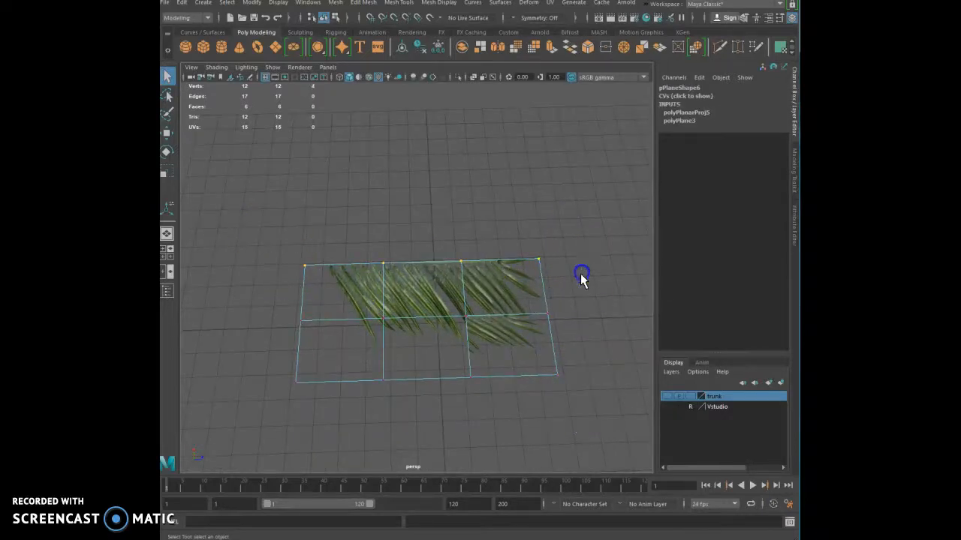
pyautogui.keyDown('shift'); pyautogui.moveTo(262, 379); pyautogui.dragTo(611, 402); pyautogui.keyUp('shift')
pyautogui.click(166, 132)
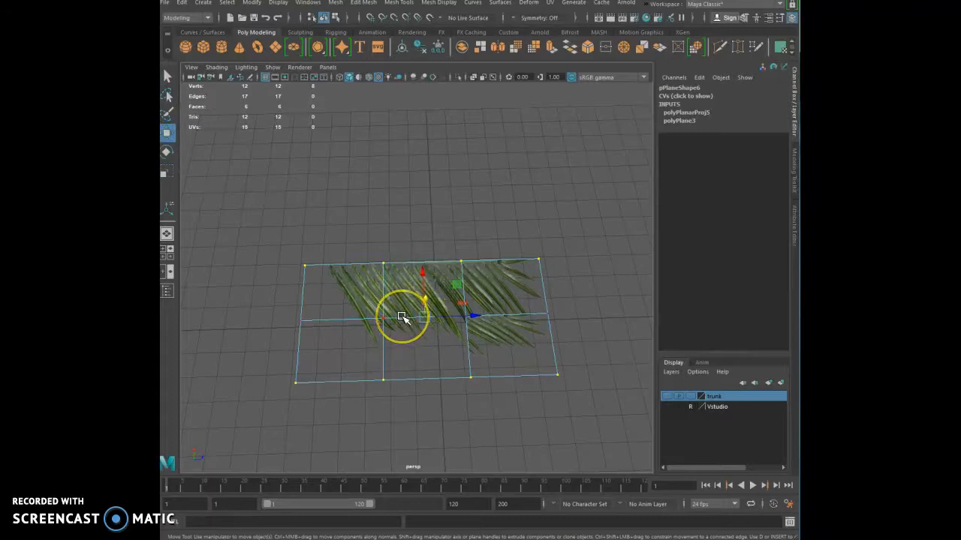
pyautogui.keyDown('alt'); pyautogui.moveTo(401, 317); pyautogui.dragTo(447, 313); pyautogui.keyUp('alt')
# Bend both short ends of the leaf plane downward by moving their rows of vertices, and return to object mode.
pyautogui.moveTo(583, 269); pyautogui.dragTo(508, 461)
pyautogui.moveTo(558, 309); pyautogui.dragTo(551, 330)
pyautogui.keyDown('alt'); pyautogui.moveTo(317, 364); pyautogui.dragTo(271, 320); pyautogui.keyUp('alt')
pyautogui.moveTo(300, 418); pyautogui.dragTo(317, 433)
pyautogui.moveTo(286, 315); pyautogui.dragTo(332, 300)
pyautogui.rightClick(412, 289)
pyautogui.click(452, 271)
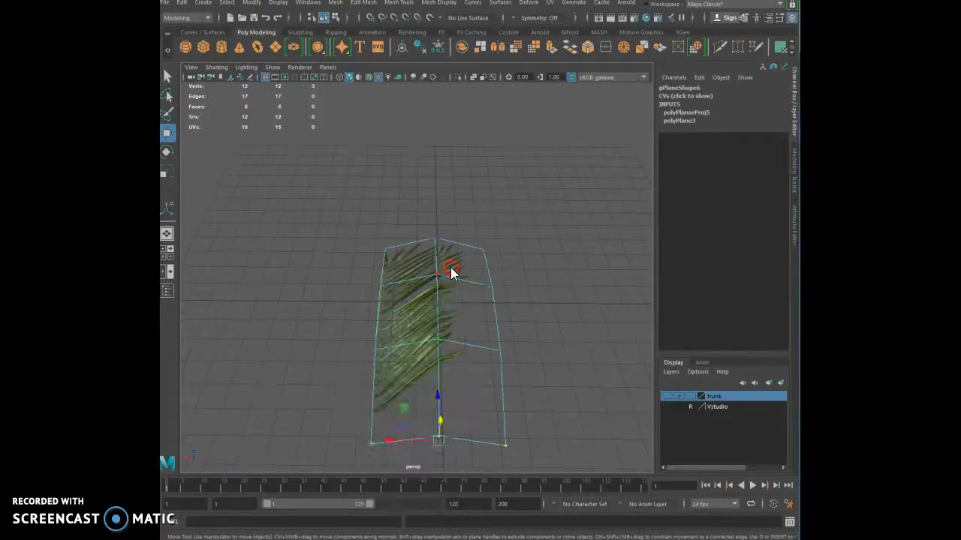
# Reapply planar mapping to the bent leaf plane so the leaf image fits its new shape, and return to object mode.
pyautogui.click(550, 3)
pyautogui.click(563, 127)
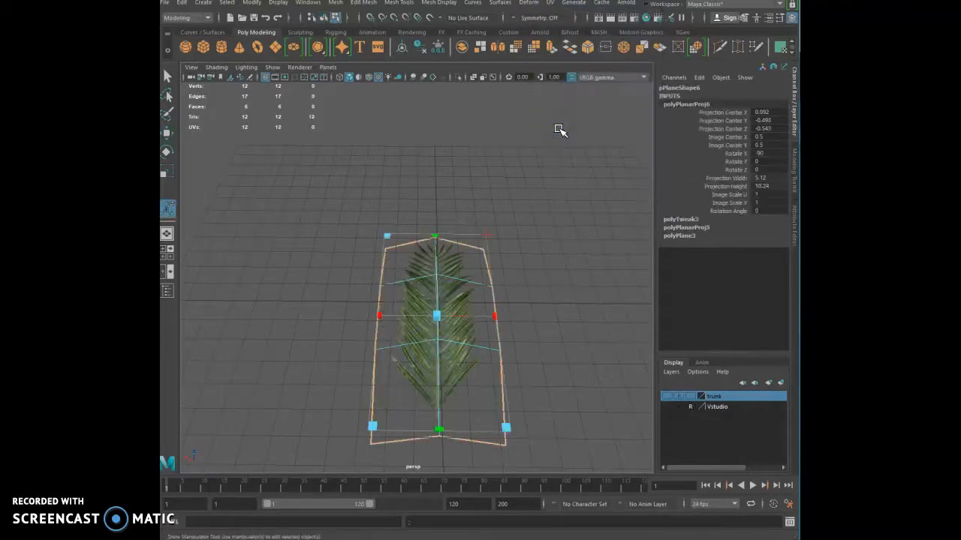
pyautogui.click(544, 181)
pyautogui.keyDown('alt'); pyautogui.moveTo(510, 250); pyautogui.dragTo(626, 227); pyautogui.keyUp('alt')
pyautogui.rightClick(443, 344)
pyautogui.moveTo(475, 330); pyautogui.dragTo(469, 333, button='right')
pyautogui.click(560, 280)
pyautogui.keyDown('alt'); pyautogui.moveTo(524, 294); pyautogui.dragTo(584, 330); pyautogui.keyUp('alt')
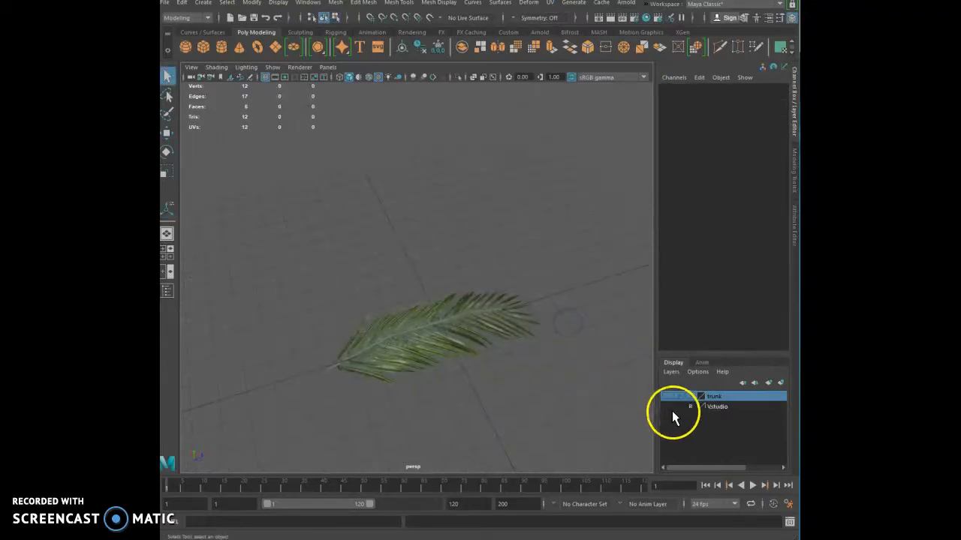
# Make the trunk layer visible and leave the Vstudio reference layer hidden.
pyautogui.click(665, 406)
pyautogui.keyDown('alt'); pyautogui.moveTo(326, 354); pyautogui.dragTo(394, 372); pyautogui.keyUp('alt')
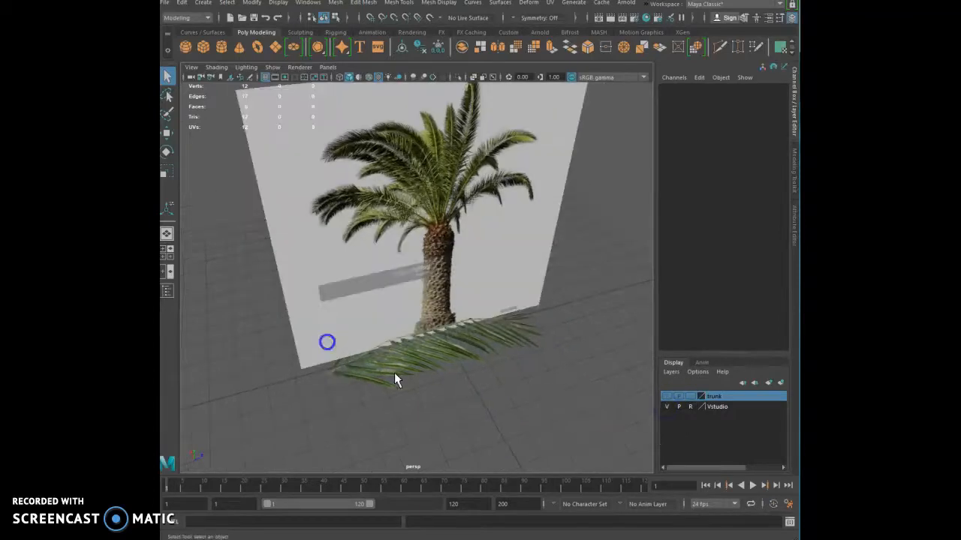
pyautogui.click(668, 393)
pyautogui.click(669, 410)
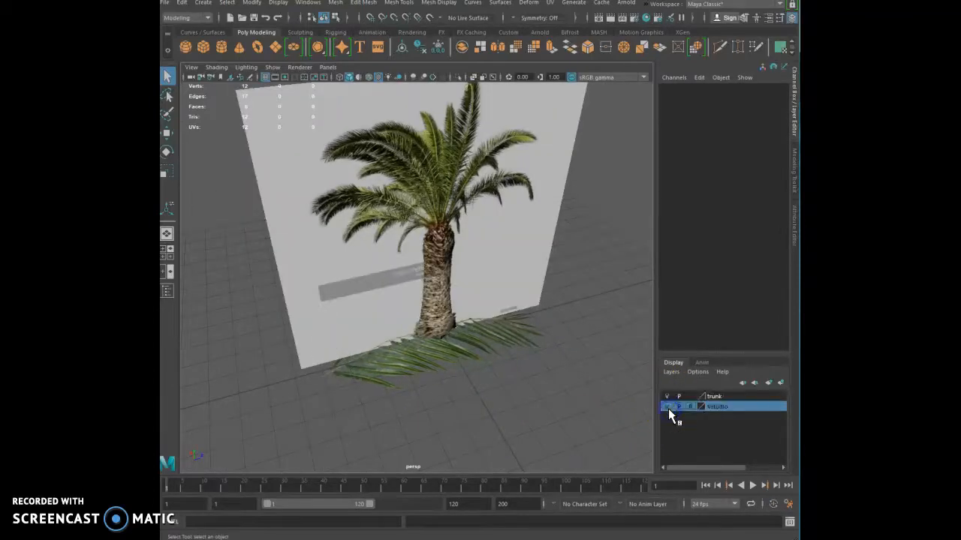
pyautogui.click(667, 406)
# Move the leaf plane up beside the top of the trunk, to about 5.69 on Y and 4.4 on Z.
pyautogui.click(407, 363)
pyautogui.keyDown('alt'); pyautogui.moveTo(396, 353); pyautogui.dragTo(518, 326); pyautogui.keyUp('alt')
pyautogui.click(168, 136)
pyautogui.moveTo(414, 326); pyautogui.dragTo(303, 170)
pyautogui.keyDown('alt'); pyautogui.moveTo(275, 250); pyautogui.dragTo(333, 158); pyautogui.keyUp('alt')
pyautogui.moveTo(250, 179); pyautogui.dragTo(365, 203)
pyautogui.moveTo(374, 296); pyautogui.dragTo(304, 188)
pyautogui.keyDown('alt'); pyautogui.moveTo(348, 218); pyautogui.dragTo(397, 247); pyautogui.keyUp('alt')
# Scale the leaf uniformly to about 0.408 and move it against the trunk top, to about 1.987 on Z.
pyautogui.click(169, 170)
pyautogui.click(471, 114)
pyautogui.moveTo(472, 114); pyautogui.dragTo(338, 104)
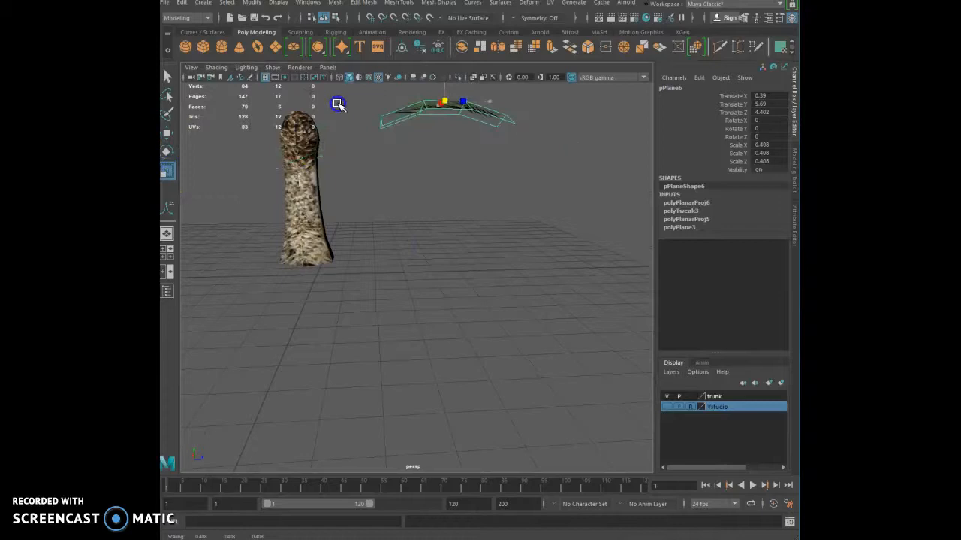
pyautogui.keyDown('alt'); pyautogui.moveTo(338, 172); pyautogui.dragTo(336, 259); pyautogui.keyUp('alt')
pyautogui.moveTo(240, 198)
pyautogui.keyDown('alt'); pyautogui.mouseDown()
pyautogui.moveTo(241, 210)
pyautogui.moveTo(240, 201)
pyautogui.mouseUp(); pyautogui.keyUp('alt')
pyautogui.click(167, 133)
pyautogui.moveTo(289, 258); pyautogui.dragTo(336, 235)
pyautogui.click(276, 241)
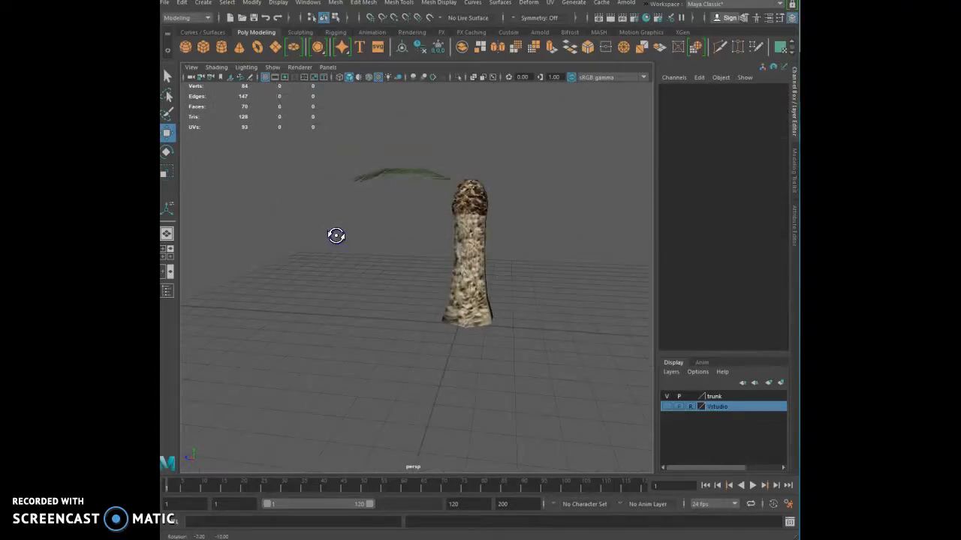
# Move the leaf's pivot point to its inner end at the centre of the trunk top.
pyautogui.keyDown('alt'); pyautogui.moveTo(381, 192); pyautogui.dragTo(390, 195); pyautogui.keyUp('alt')
pyautogui.click(385, 199)
pyautogui.keyDown('alt'); pyautogui.moveTo(378, 213); pyautogui.dragTo(287, 226); pyautogui.keyUp('alt')
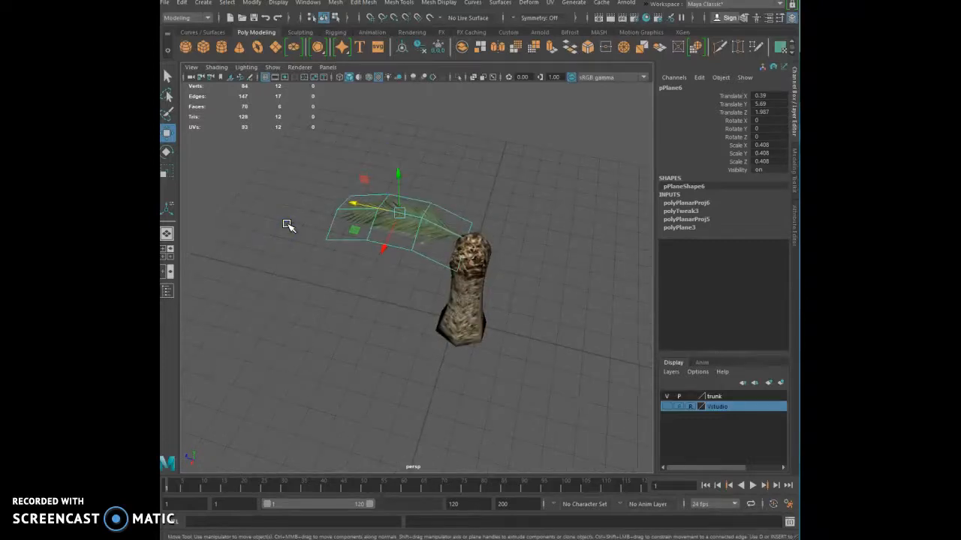
pyautogui.press('d')
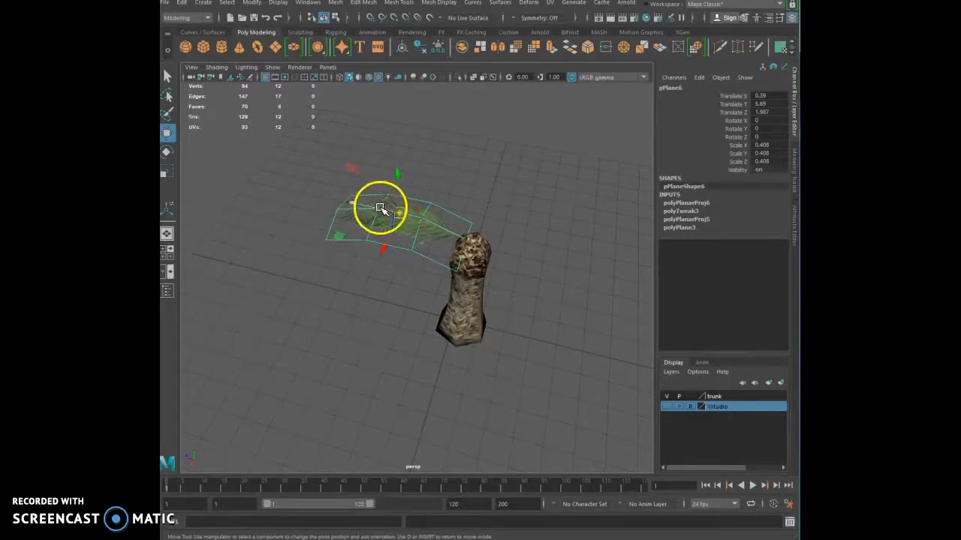
pyautogui.moveTo(375, 208); pyautogui.dragTo(409, 227)
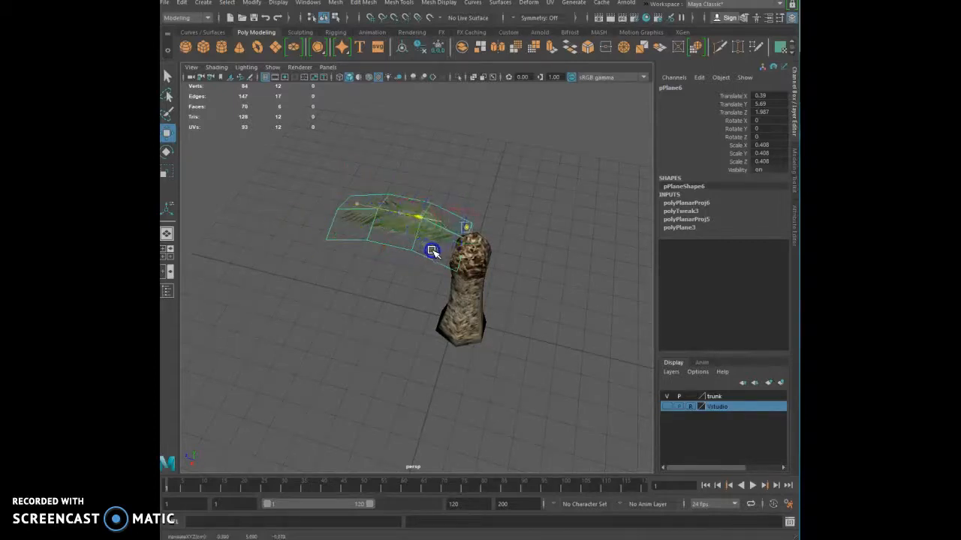
pyautogui.moveTo(471, 194); pyautogui.dragTo(469, 199)
pyautogui.press('d')
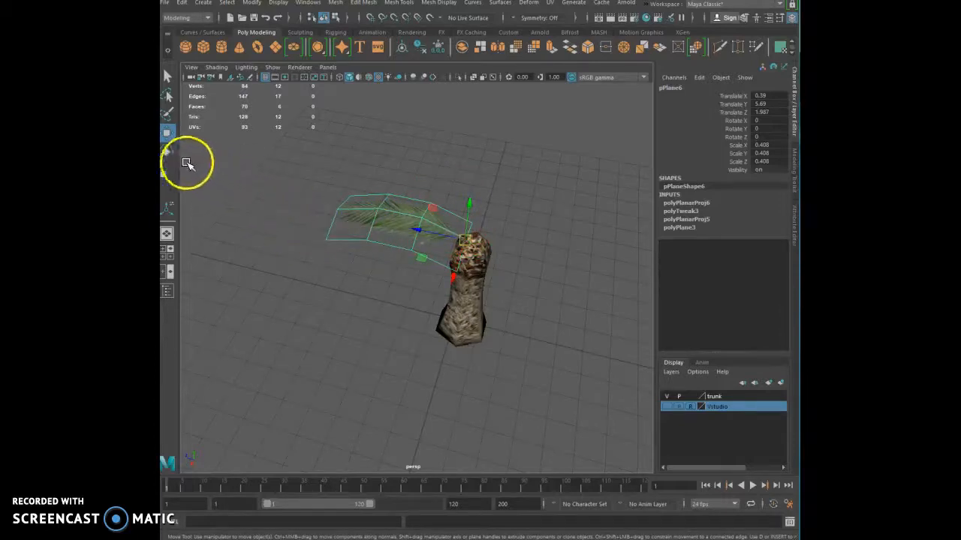
# Duplicate the leaf rotated about -56.56 degrees around Y, and repeat the rotated duplication four times to ring the trunk.
pyautogui.click(166, 152)
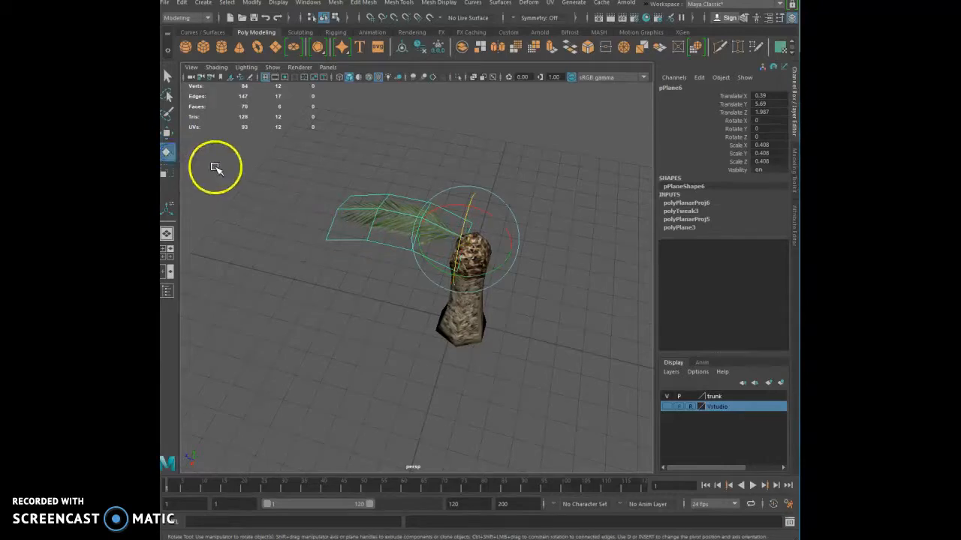
pyautogui.hotkey('ctrl', 'd')
pyautogui.moveTo(427, 253); pyautogui.dragTo(422, 216)
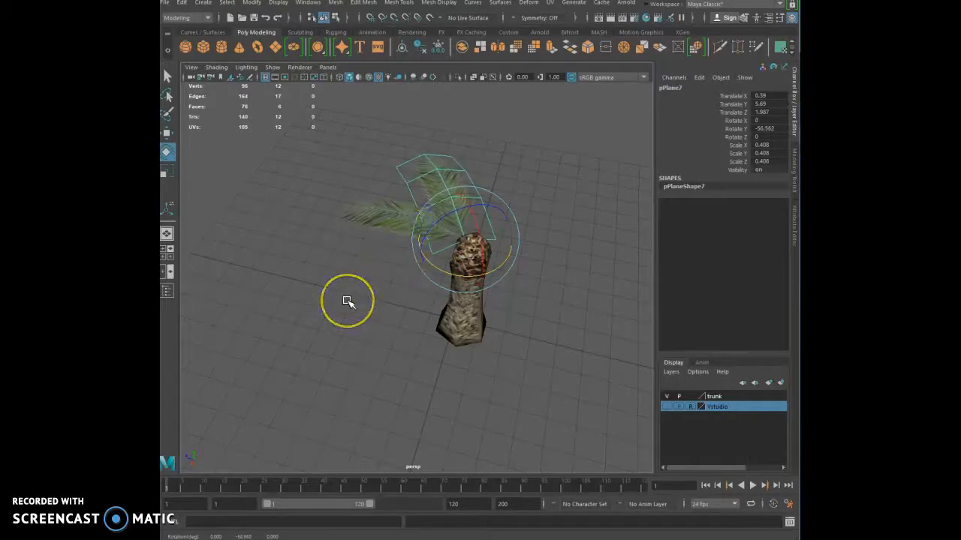
pyautogui.hotkey('shift', 'd')
pyautogui.hotkey('shift', 'd')
pyautogui.hotkey('shift', 'd')
pyautogui.hotkey('shift', 'd')
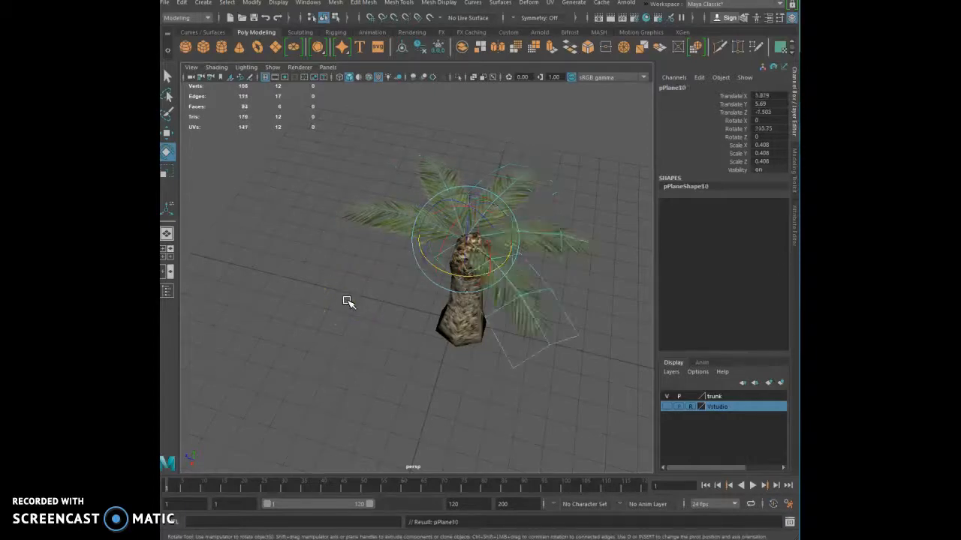
# Select the whole ring of leaves and lower it onto the trunk top, to about 5.47 on Y.
pyautogui.click(331, 282)
pyautogui.keyDown('alt'); pyautogui.moveTo(331, 283); pyautogui.dragTo(337, 218); pyautogui.keyUp('alt')
pyautogui.moveTo(278, 111); pyautogui.dragTo(551, 179)
pyautogui.keyDown('alt'); pyautogui.moveTo(300, 180); pyautogui.dragTo(283, 257); pyautogui.keyUp('alt')
pyautogui.click(166, 134)
pyautogui.moveTo(489, 257); pyautogui.dragTo(369, 242)
pyautogui.moveTo(474, 136); pyautogui.dragTo(473, 146)
# Duplicate the original leaf and tilt the copy upward around its X axis to start an upper tier.
pyautogui.click(354, 198)
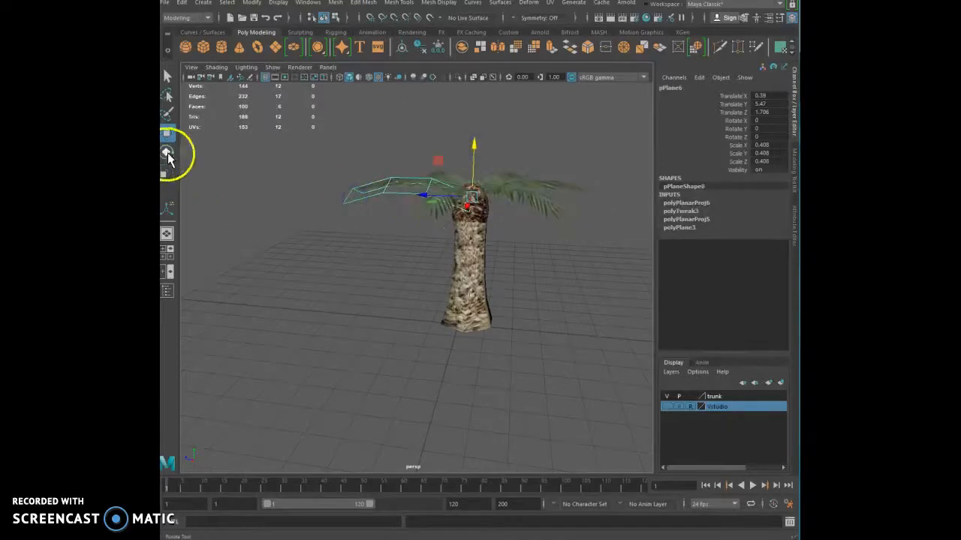
pyautogui.hotkey('ctrl', 'd')
pyautogui.click(167, 152)
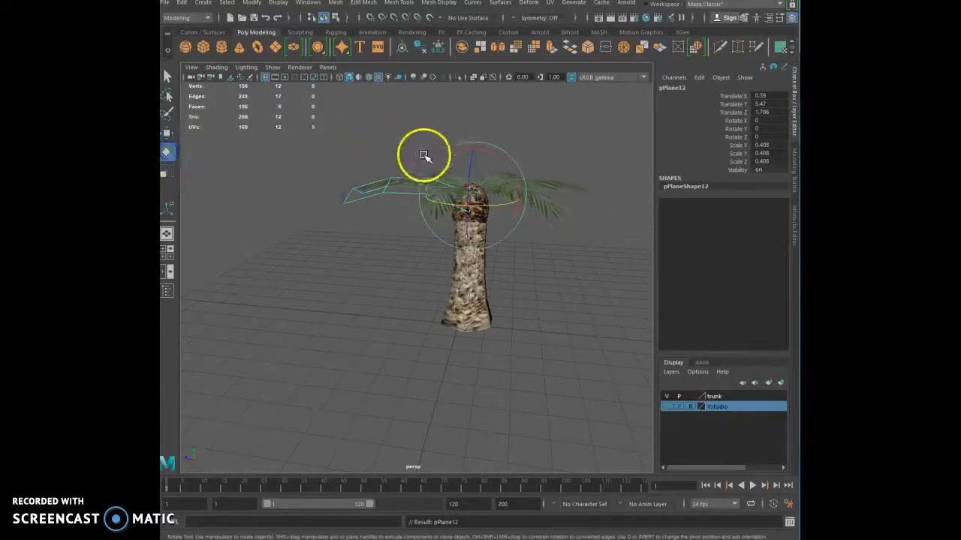
pyautogui.moveTo(455, 150); pyautogui.dragTo(475, 147)
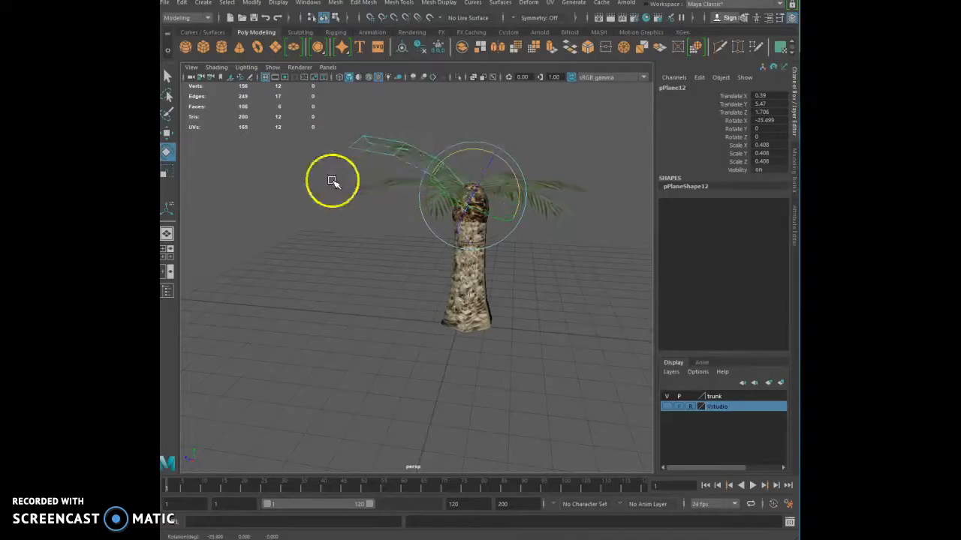
pyautogui.click(307, 184)
# Duplicate three more leaves around the crown and rotate the copies upward at different angles.
pyautogui.click(539, 201)
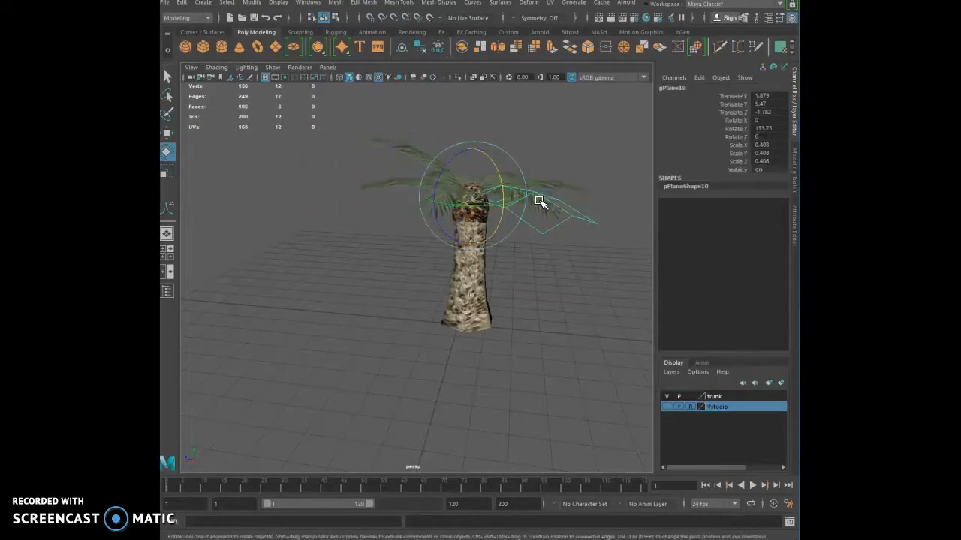
pyautogui.moveTo(505, 187); pyautogui.dragTo(494, 170)
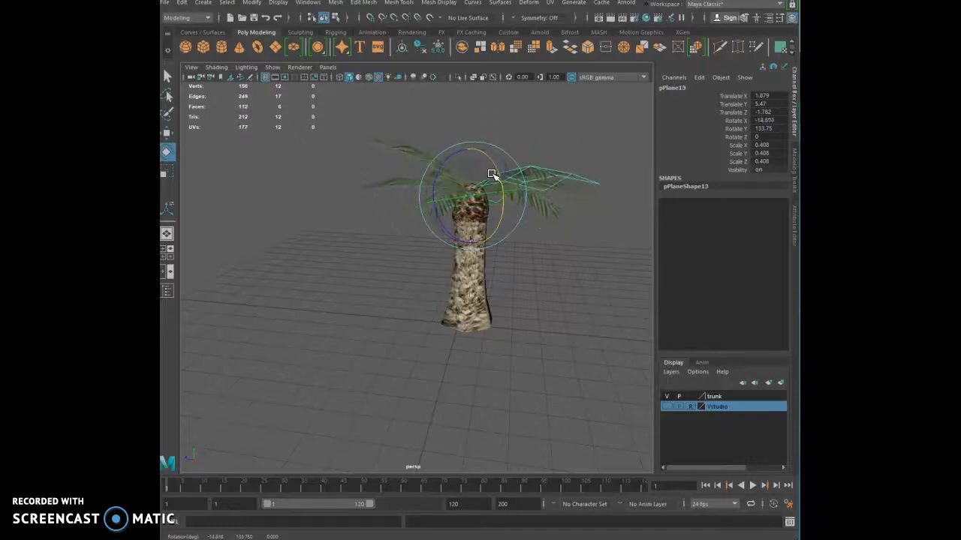
pyautogui.click(457, 176)
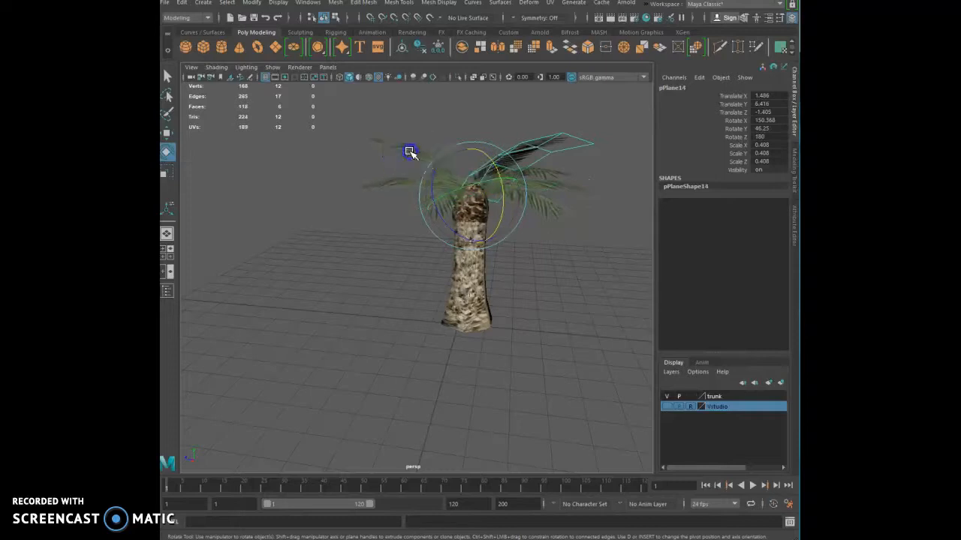
pyautogui.moveTo(413, 165); pyautogui.dragTo(469, 154)
pyautogui.click(519, 247)
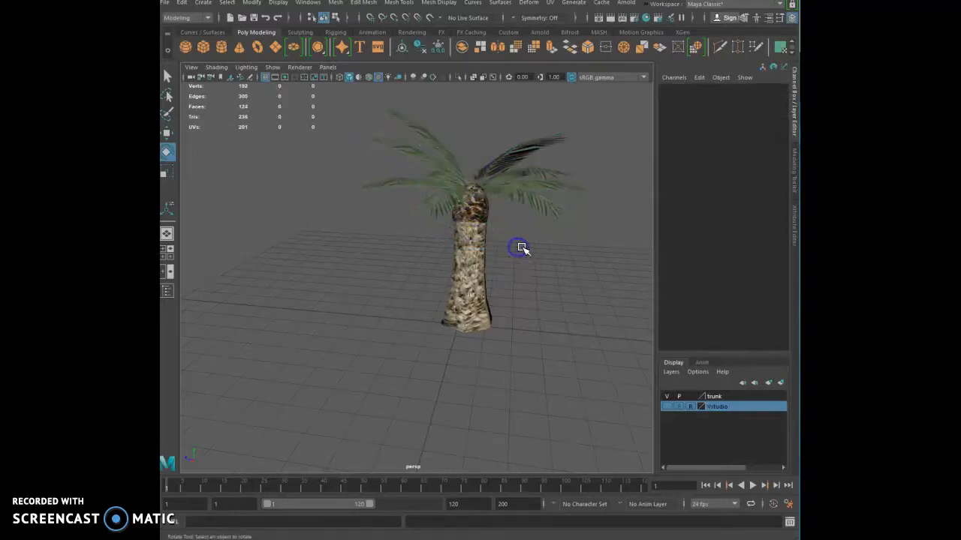
# Select a group of leaves in the crown and scale them up slightly and uniformly.
pyautogui.keyDown('alt'); pyautogui.moveTo(551, 262); pyautogui.dragTo(438, 268); pyautogui.keyUp('alt')
pyautogui.scroll(-5, 437, 270)
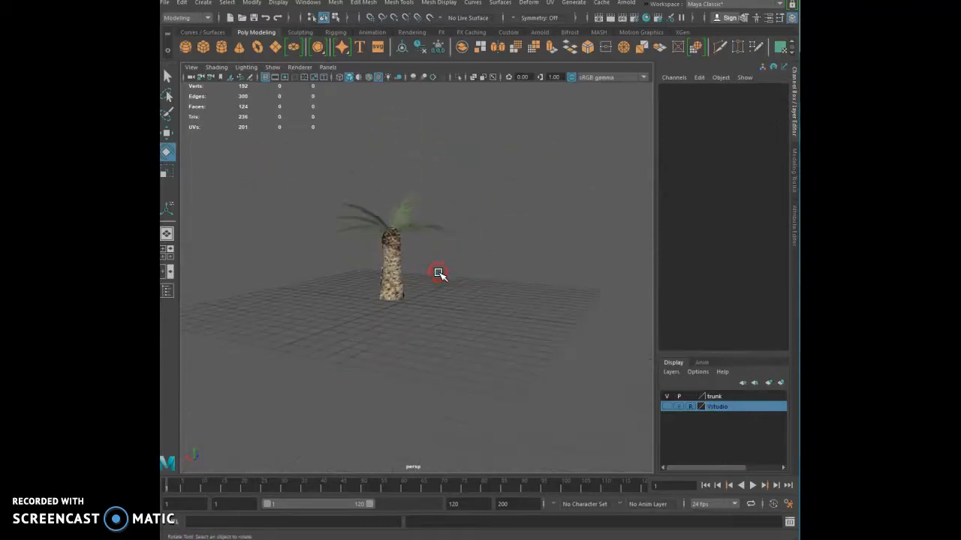
pyautogui.keyDown('alt'); pyautogui.moveTo(439, 272); pyautogui.dragTo(439, 265, button='right'); pyautogui.keyUp('alt')
pyautogui.moveTo(341, 214); pyautogui.dragTo(427, 238)
pyautogui.click(167, 174)
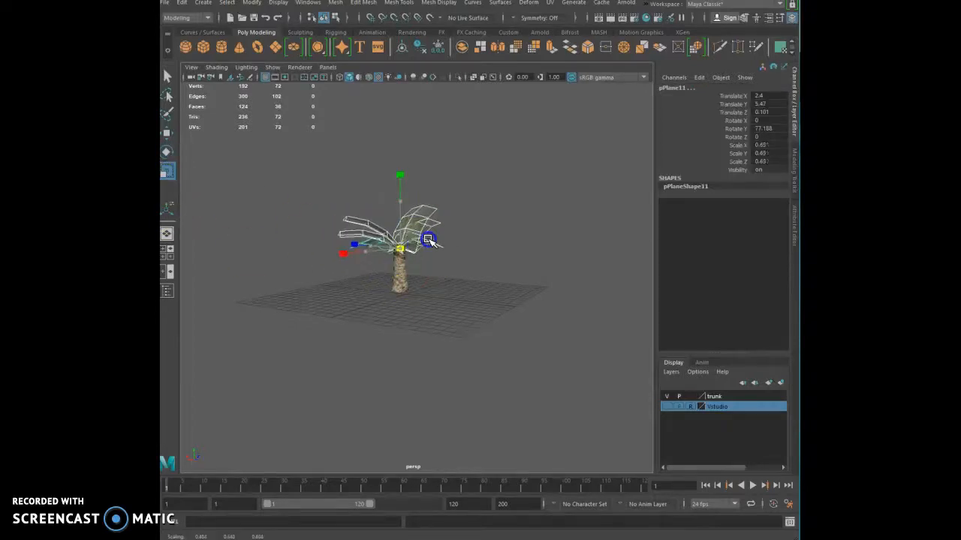
pyautogui.click(437, 270)
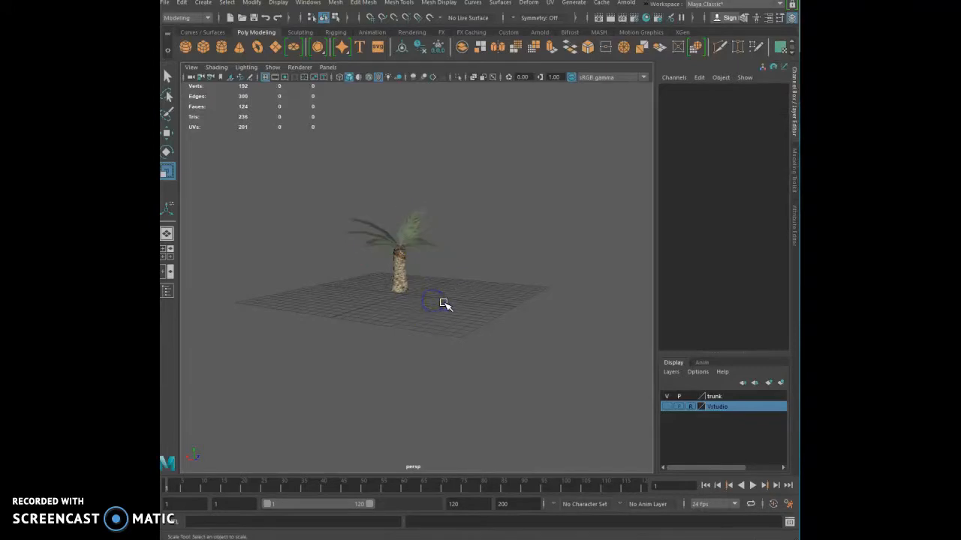
# Apply Smooth to the trunk mesh.
pyautogui.keyDown('alt'); pyautogui.moveTo(444, 303); pyautogui.dragTo(573, 281); pyautogui.keyUp('alt')
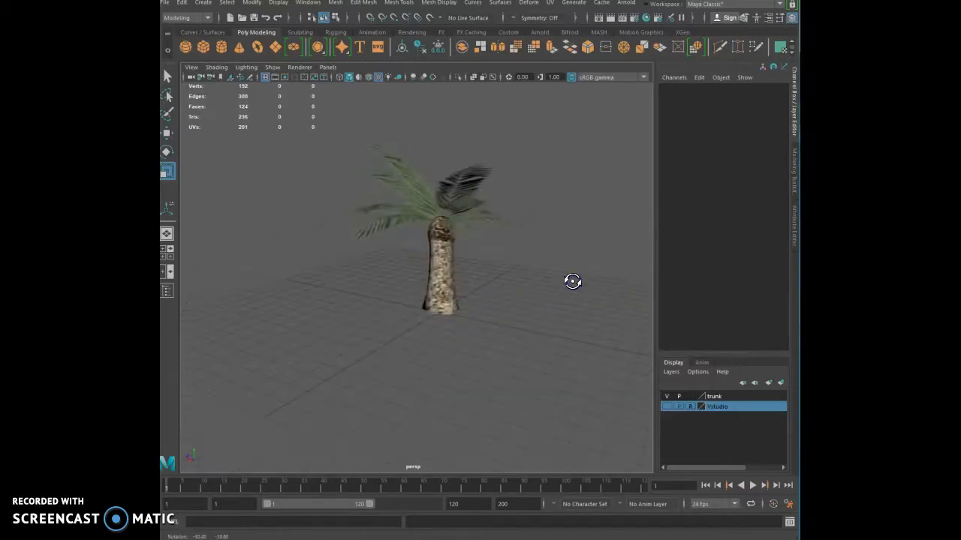
pyautogui.click(443, 276)
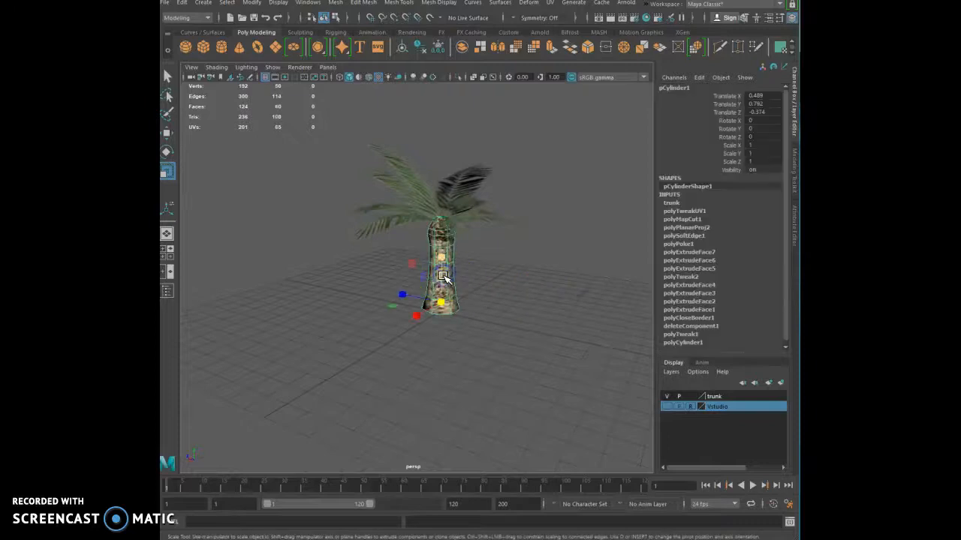
pyautogui.click(334, 4)
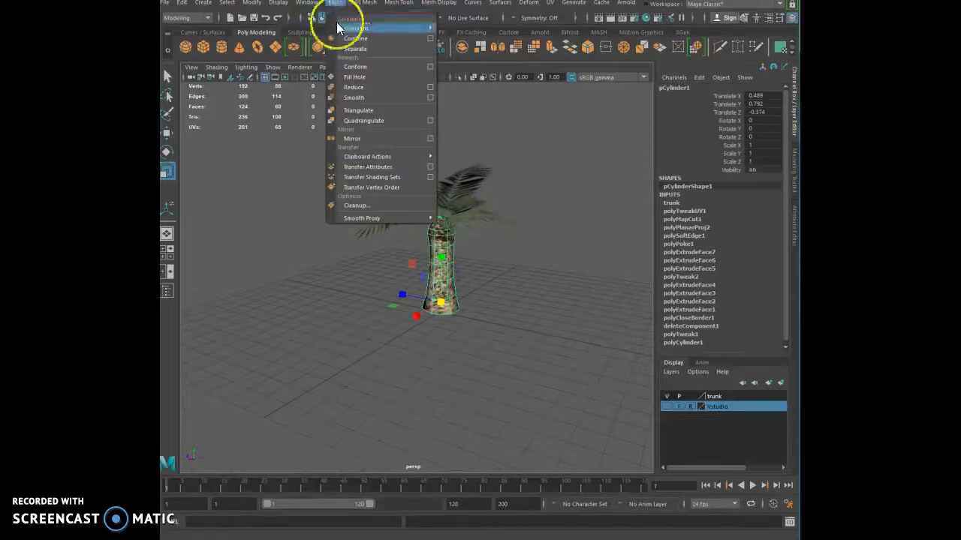
pyautogui.click(351, 98)
pyautogui.click(319, 148)
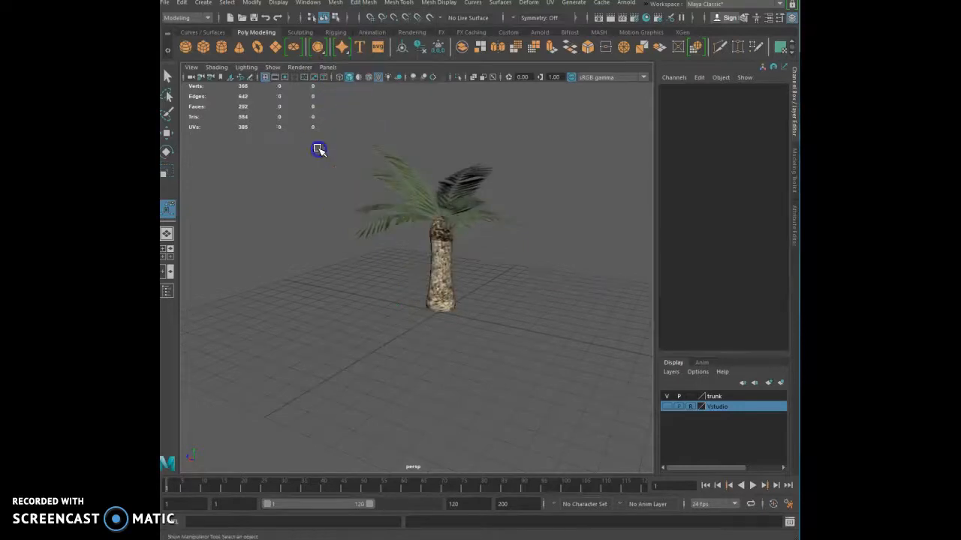
# Undo the trunk smoothing and clear the selection.
pyautogui.keyDown('alt'); pyautogui.moveTo(533, 326); pyautogui.dragTo(629, 312); pyautogui.keyUp('alt')
pyautogui.hotkey('ctrl', 'z')
pyautogui.hotkey('ctrl', 'z')
pyautogui.hotkey('ctrl', 'z')
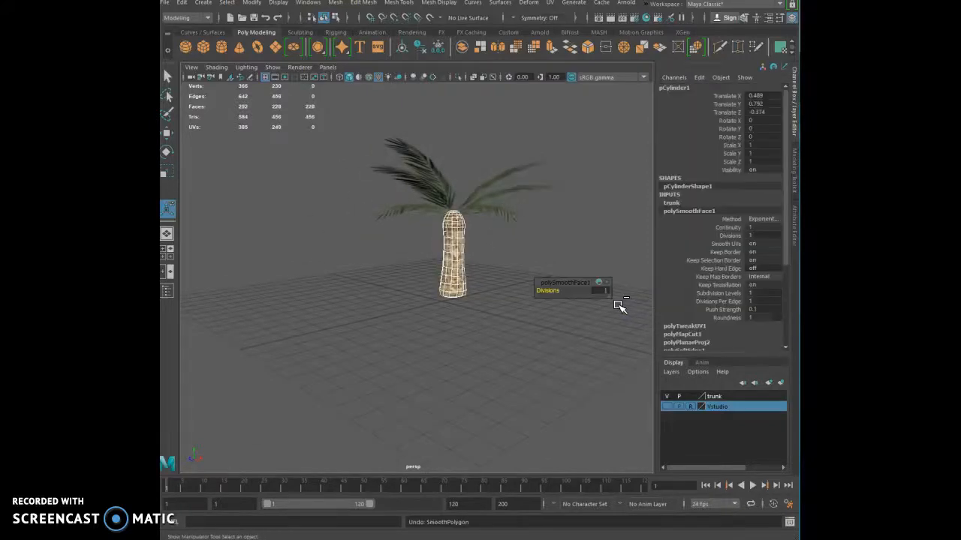
pyautogui.click(478, 253)
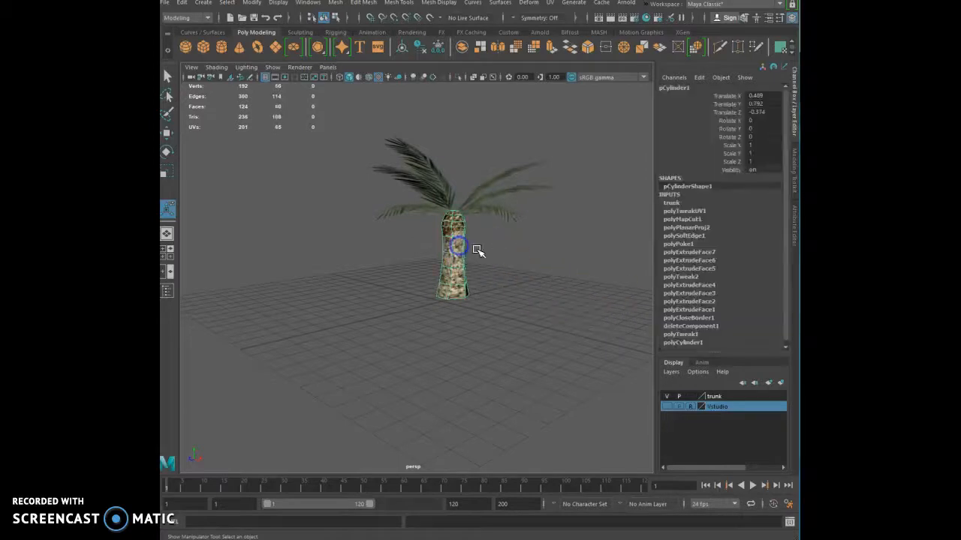
pyautogui.keyDown('alt'); pyautogui.moveTo(523, 262); pyautogui.dragTo(471, 275); pyautogui.keyUp('alt')
pyautogui.click(488, 277)
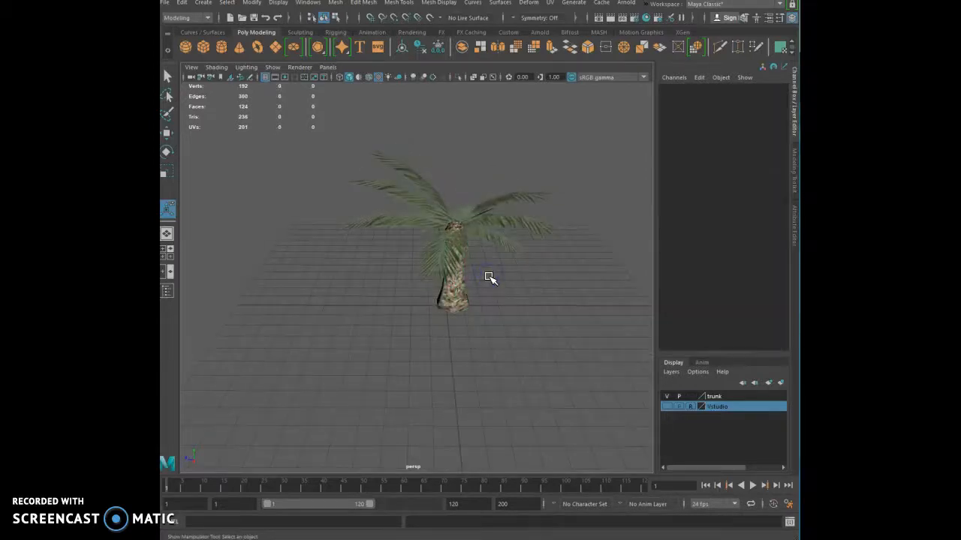